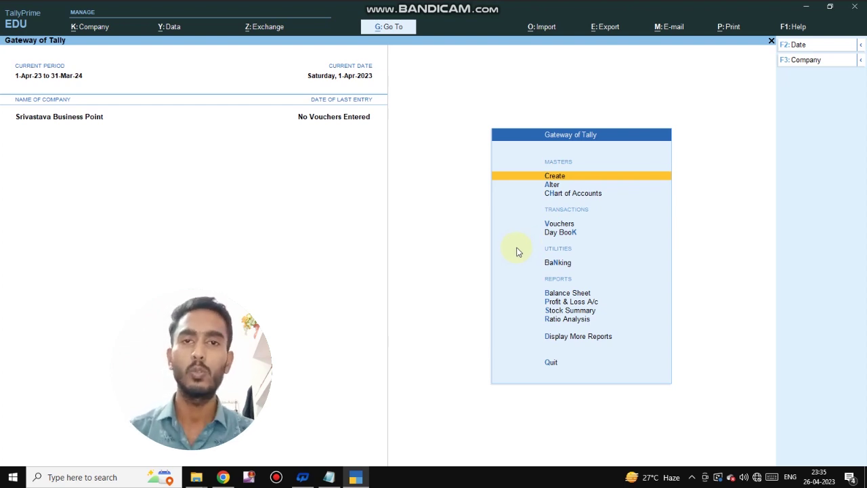
- Open the list of ledgers from the Chart of Accounts for the Srivastava Business Point company
{"action": "left_click", "coordinate": [347, 207]}
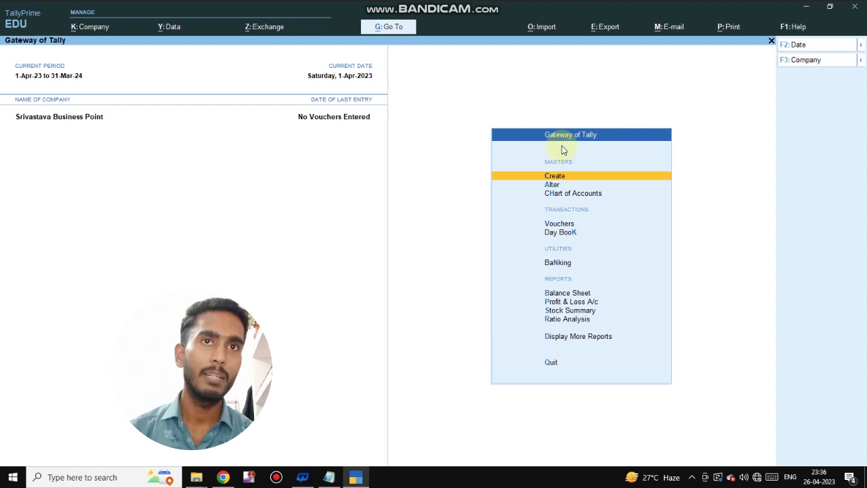
{"action": "key", "text": "Down"}
{"action": "key", "text": "Down"}
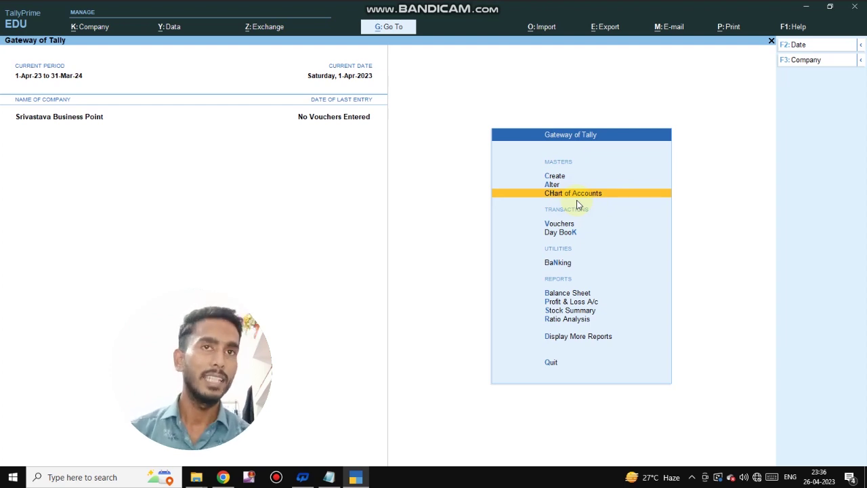
{"action": "key", "text": "Return"}
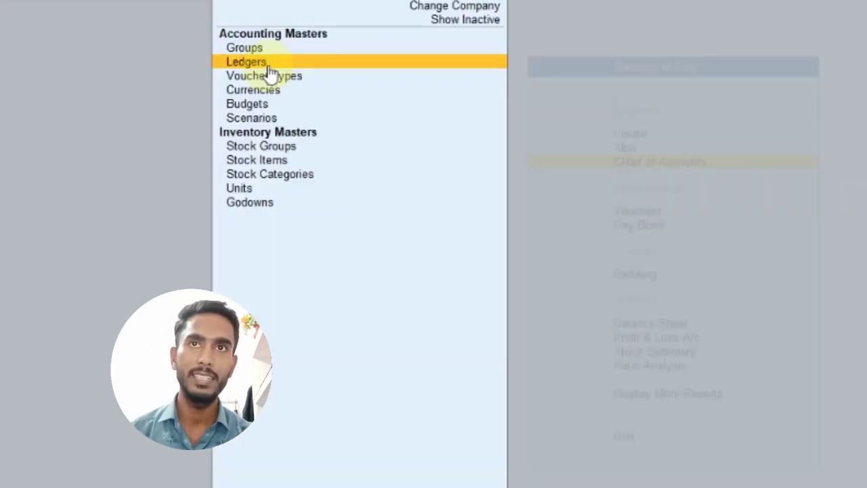
{"action": "key", "text": "Down"}
{"action": "key", "text": "Down"}
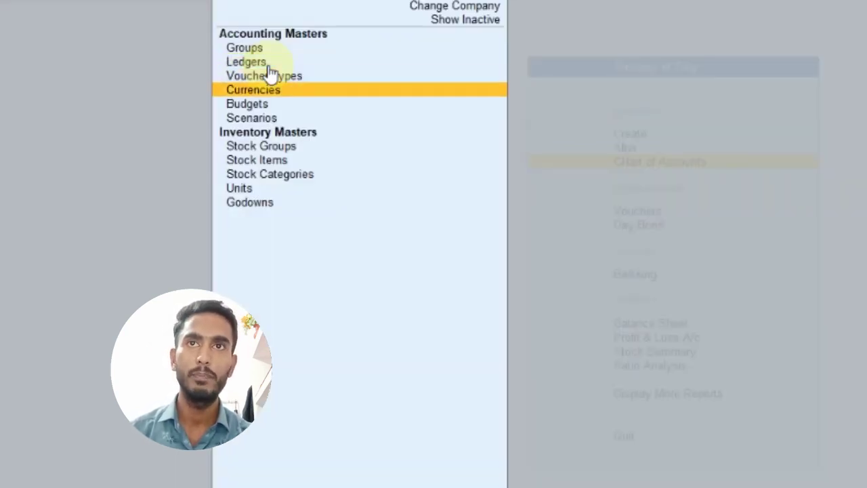
{"action": "key", "text": "Up"}
{"action": "key", "text": "Up"}
{"action": "key", "text": "Up"}
{"action": "key", "text": "Down"}
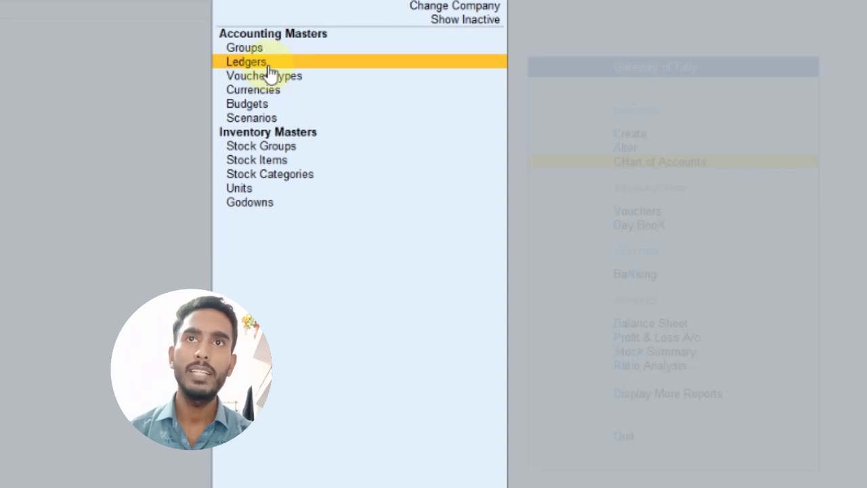
{"action": "left_click", "coordinate": [269, 66]}
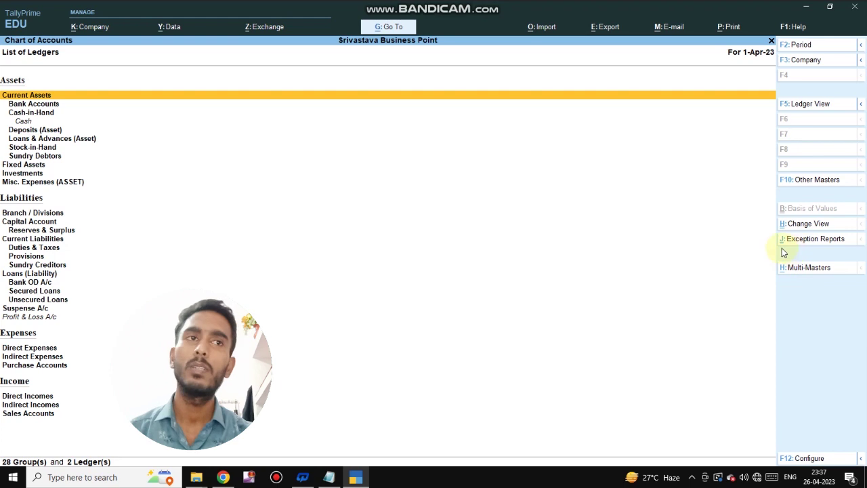
- Start Multi Create for ledgers and set Under Group to All Items
{"action": "left_click", "coordinate": [817, 271]}
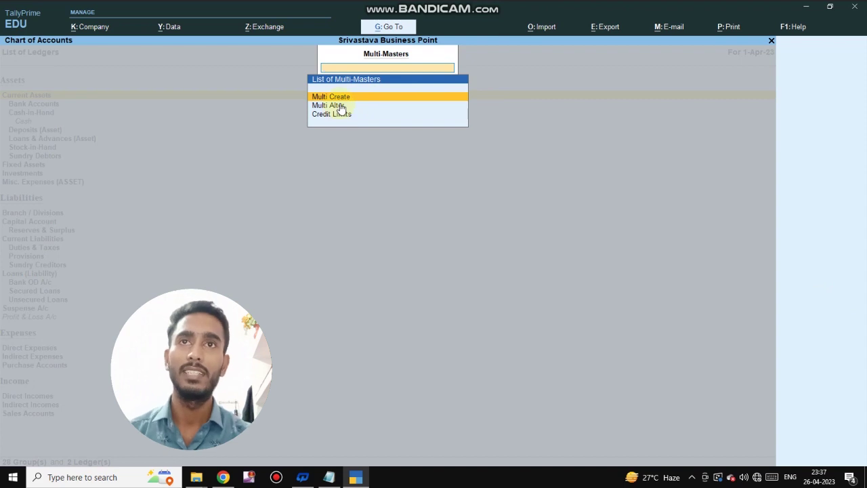
{"action": "key", "text": "Return"}
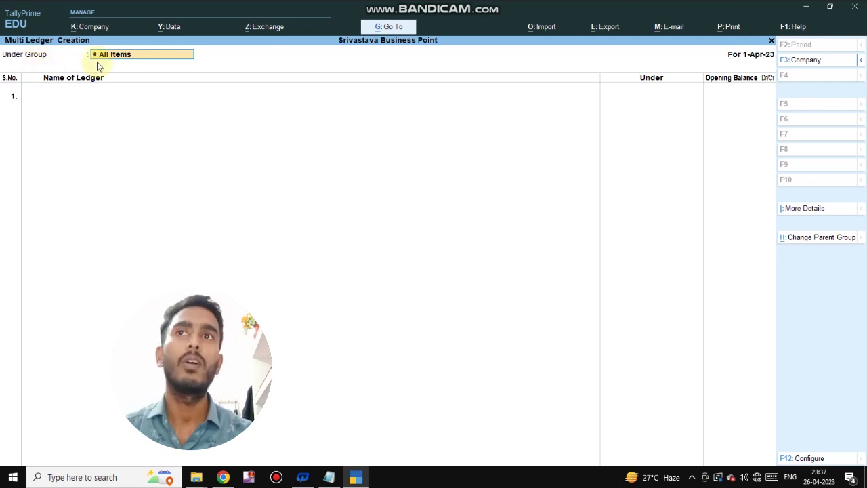
{"action": "key", "text": "BackSpace"}
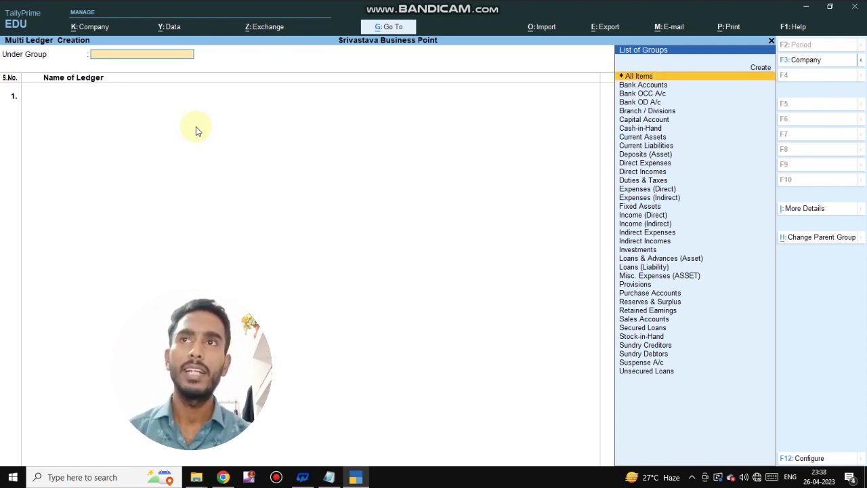
{"action": "key", "text": "Return"}
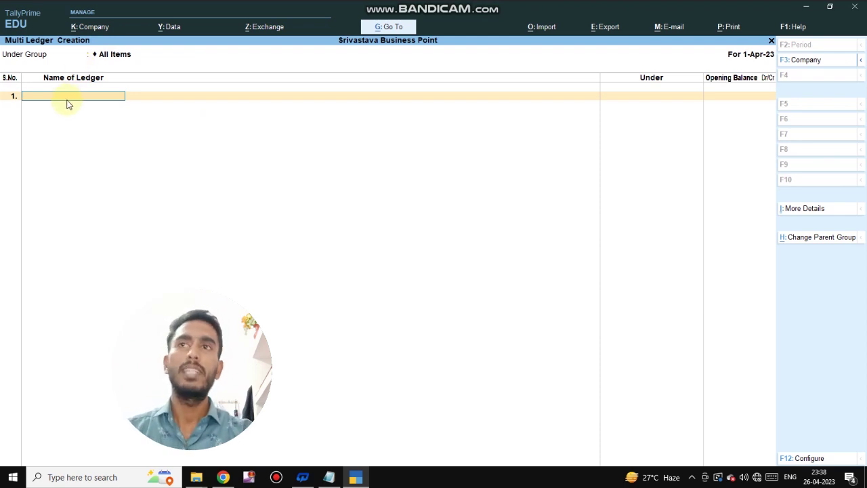
- Add the ledger Capital A/c under the Capital Account group, leaving its opening balance blank
{"action": "type", "text": "Capital A/c"}
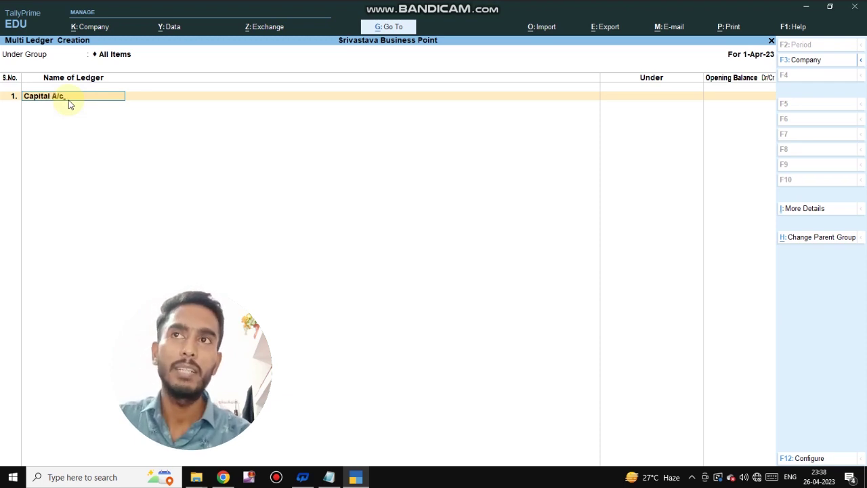
{"action": "key", "text": "Return"}
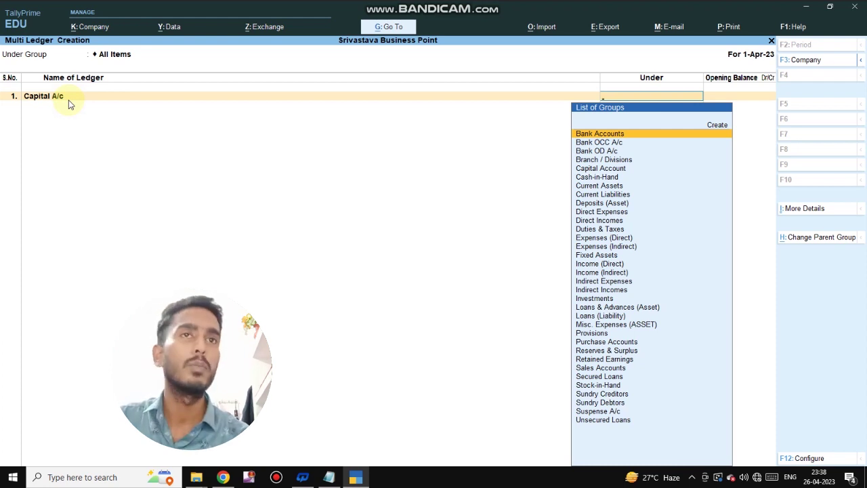
{"action": "type", "text": "C"}
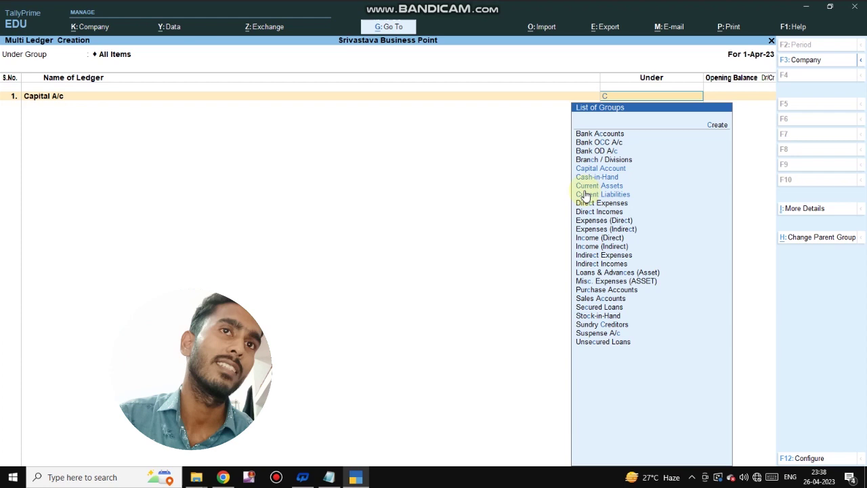
{"action": "type", "text": "apital Account"}
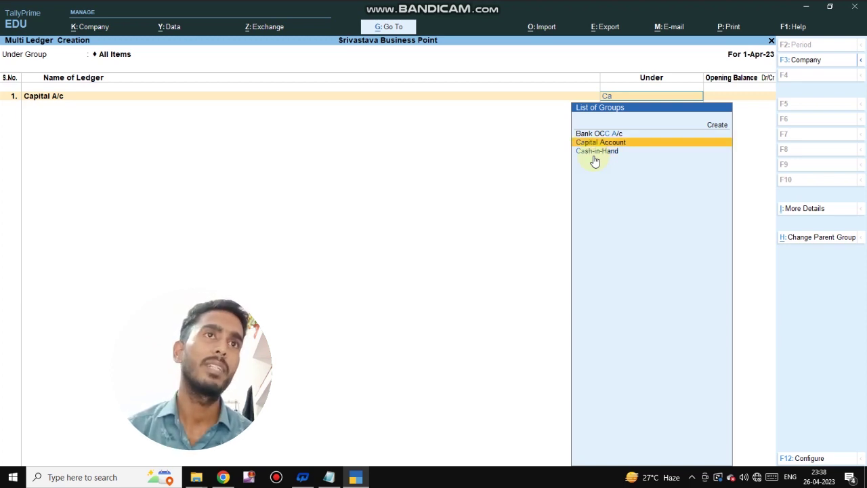
{"action": "key", "text": "Return"}
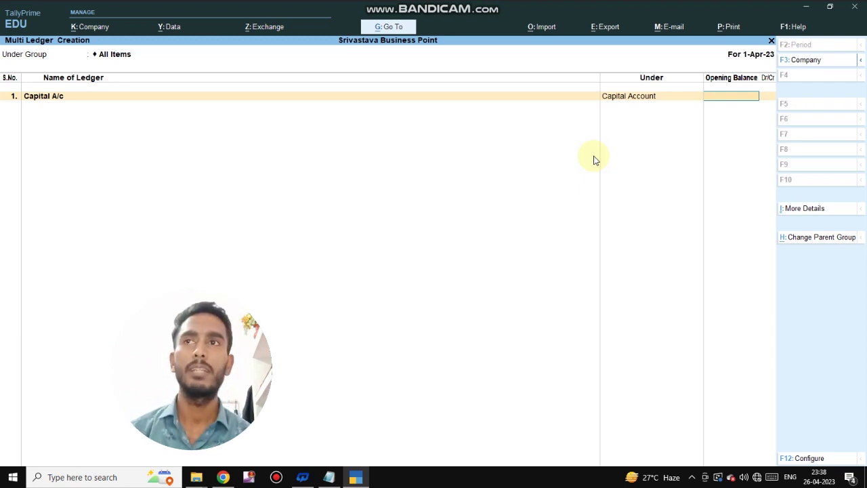
{"action": "key", "text": "Return"}
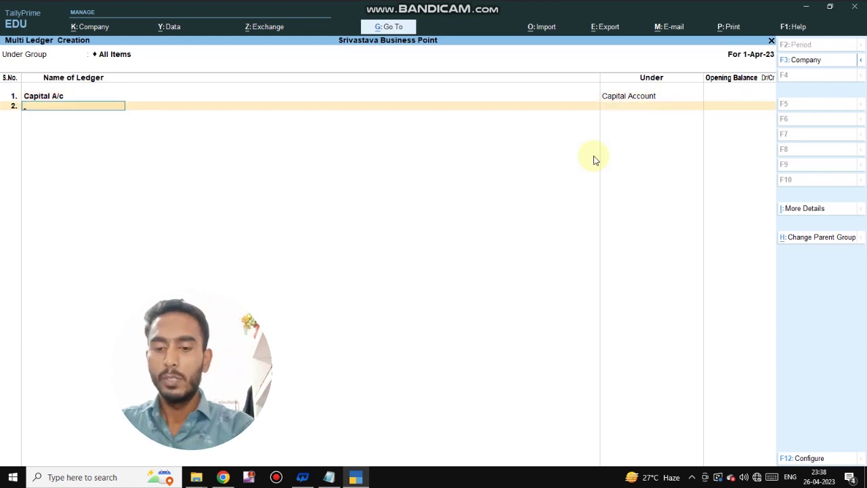
- Add the ledger Purchase A/c under the Purchase Accounts group with no opening balance
{"action": "type", "text": "Purchase A/c"}
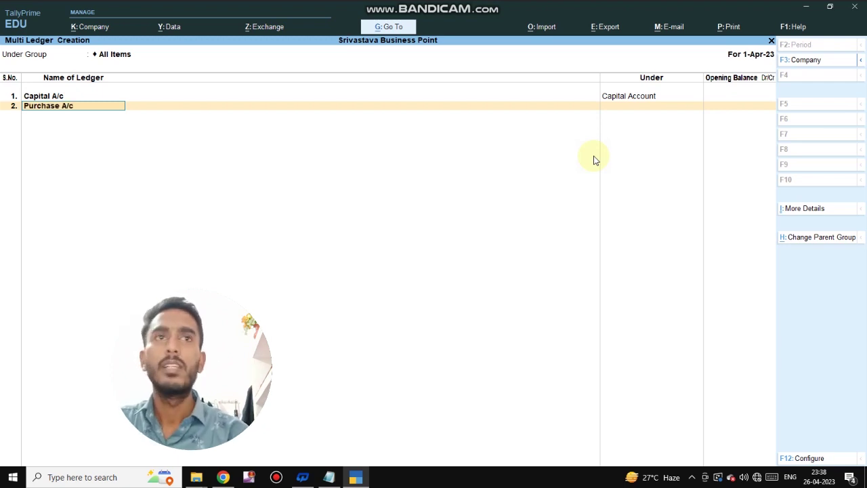
{"action": "key", "text": "Return"}
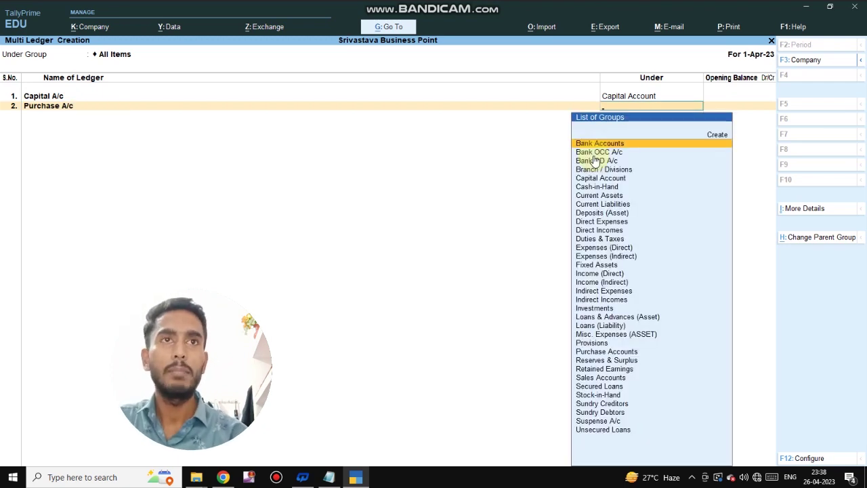
{"action": "type", "text": "Pu"}
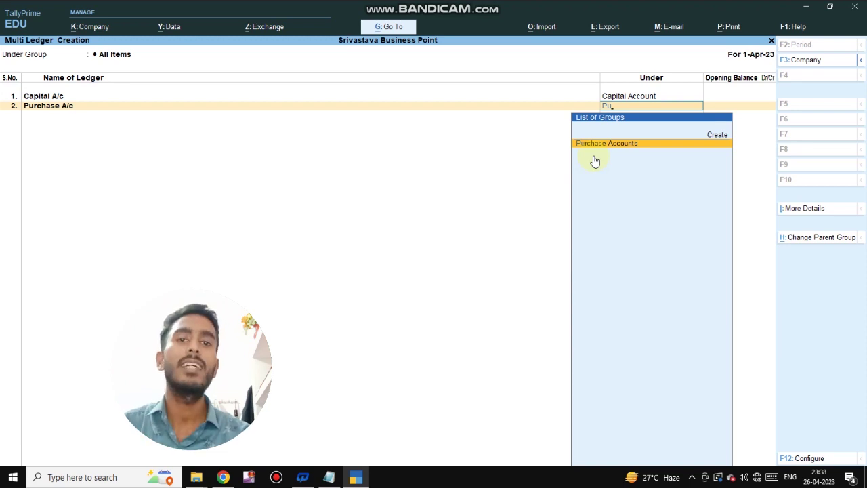
{"action": "key", "text": "Return"}
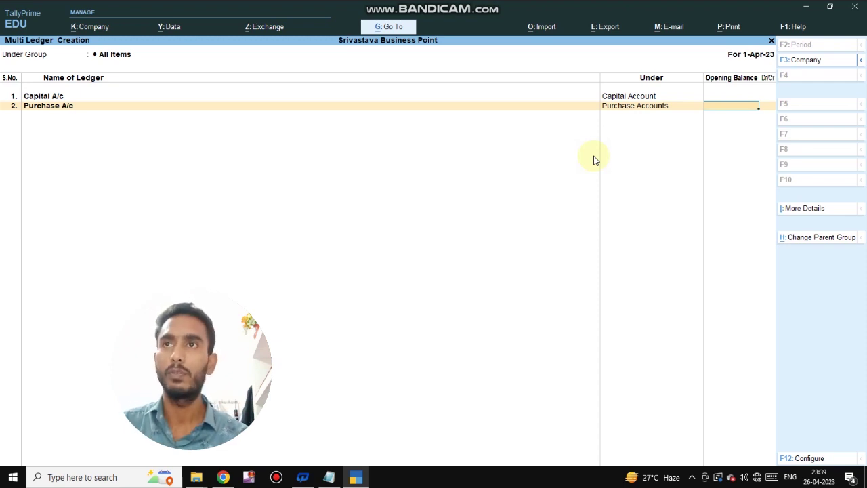
{"action": "key", "text": "Return"}
- Add the ledger Sales A/c under the Sales Accounts group with no opening balance
{"action": "type", "text": "Sal"}
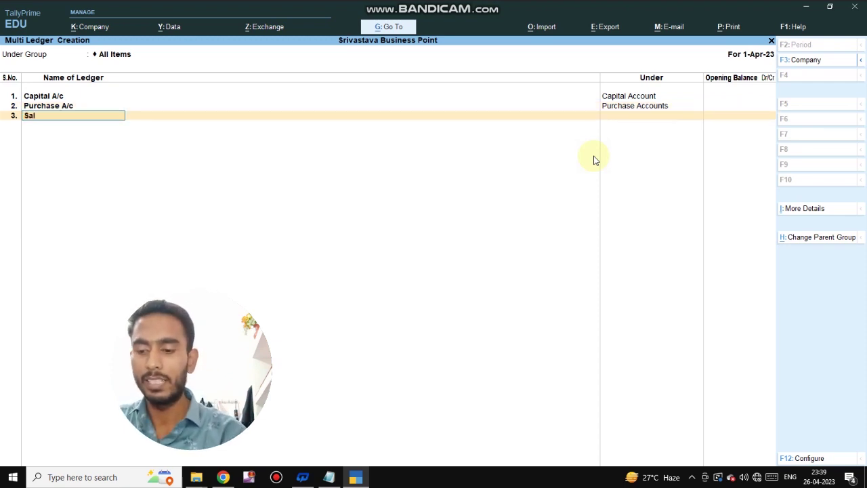
{"action": "type", "text": "es A/c"}
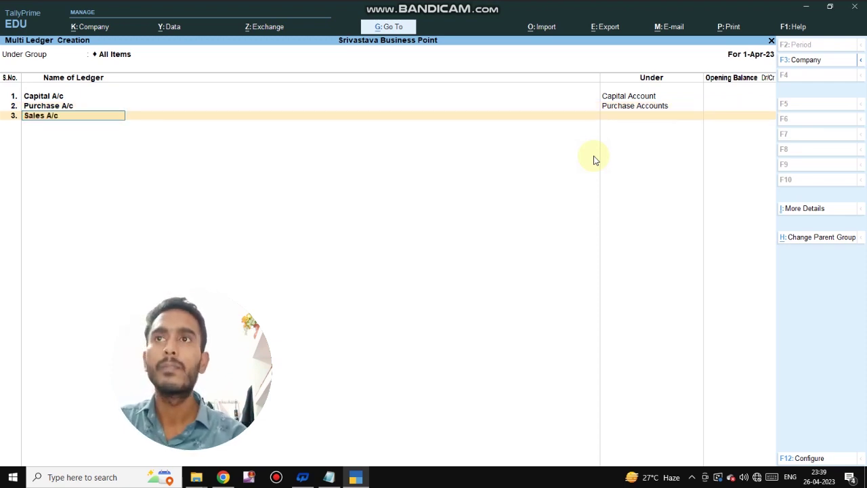
{"action": "key", "text": "Return"}
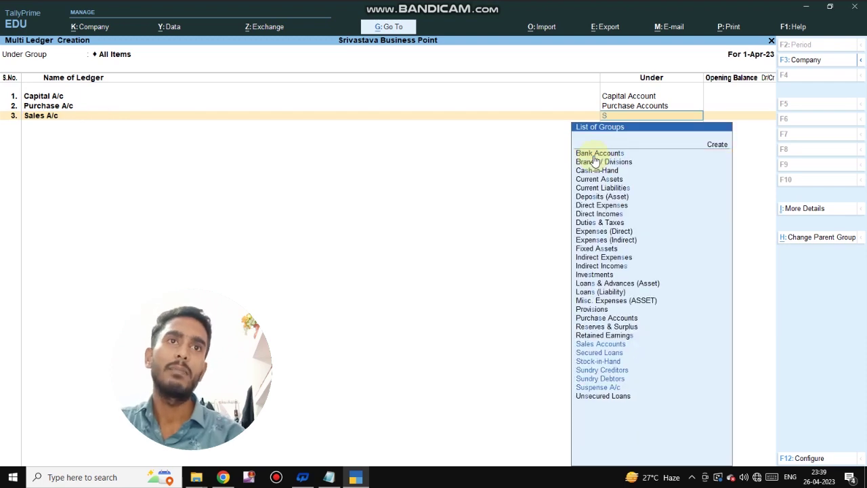
{"action": "type", "text": "Sal"}
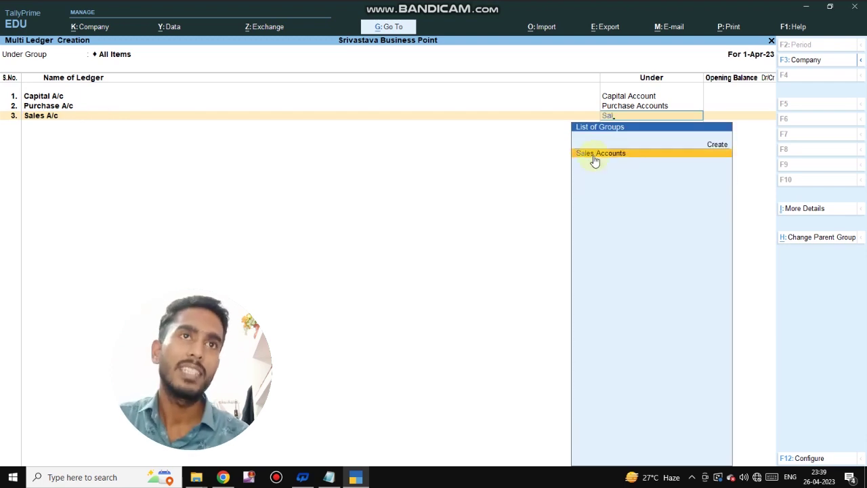
{"action": "key", "text": "Return"}
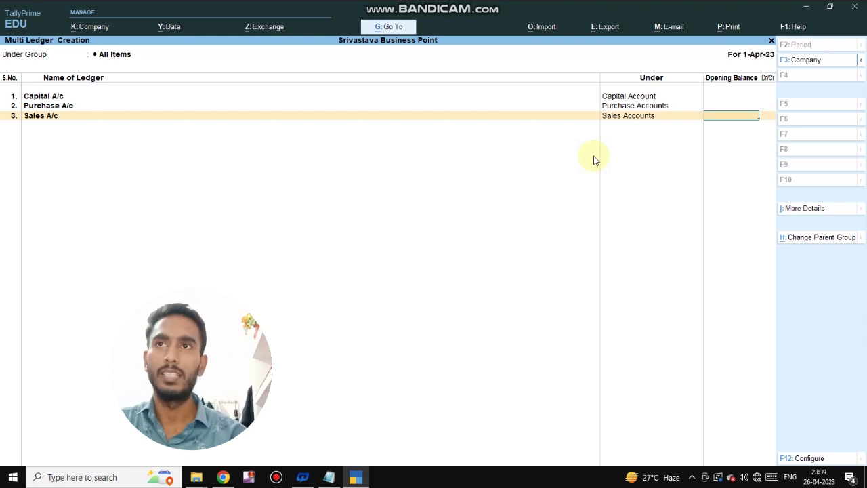
{"action": "key", "text": "Return"}
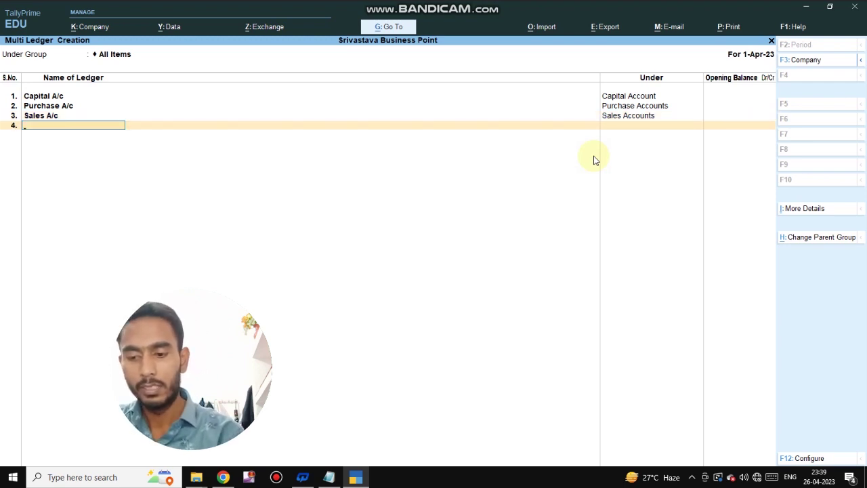
- Add the ledger Srivastava Pvt Ltd A/c under the Sundry Creditors group, leaving its opening balance blank
{"action": "type", "text": "Sriva"}
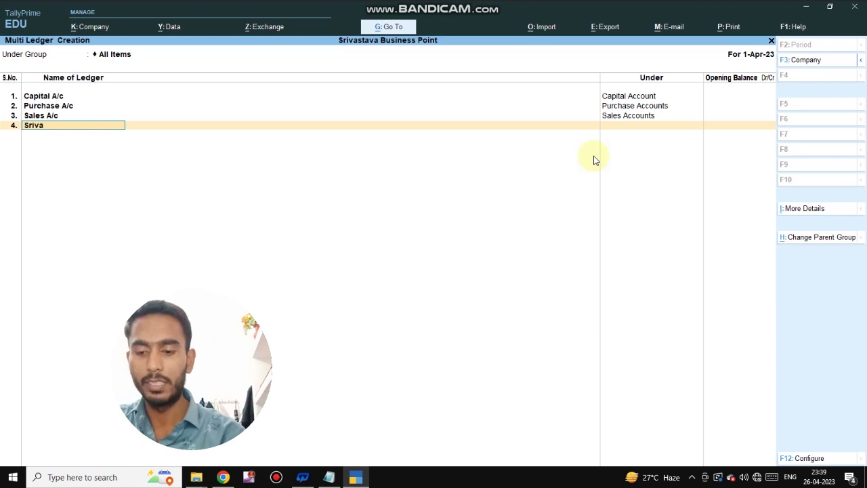
{"action": "type", "text": "stava Pvt L"}
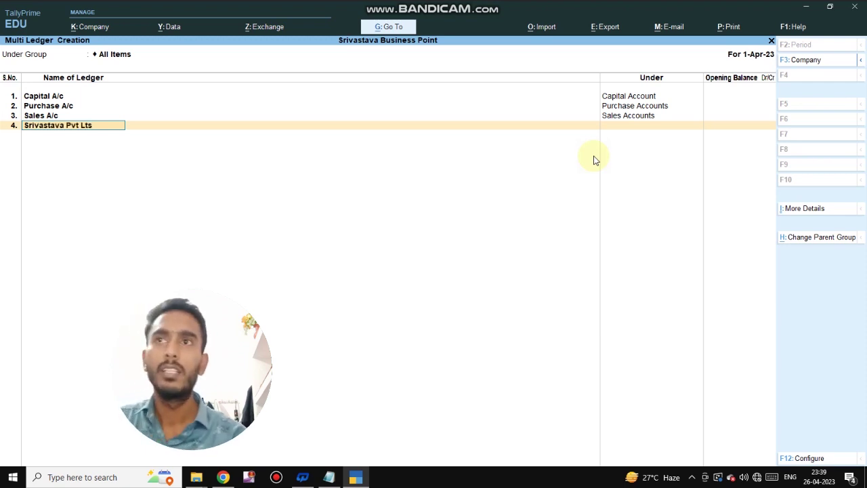
{"action": "type", "text": "td A/c"}
{"action": "key", "text": "Return"}
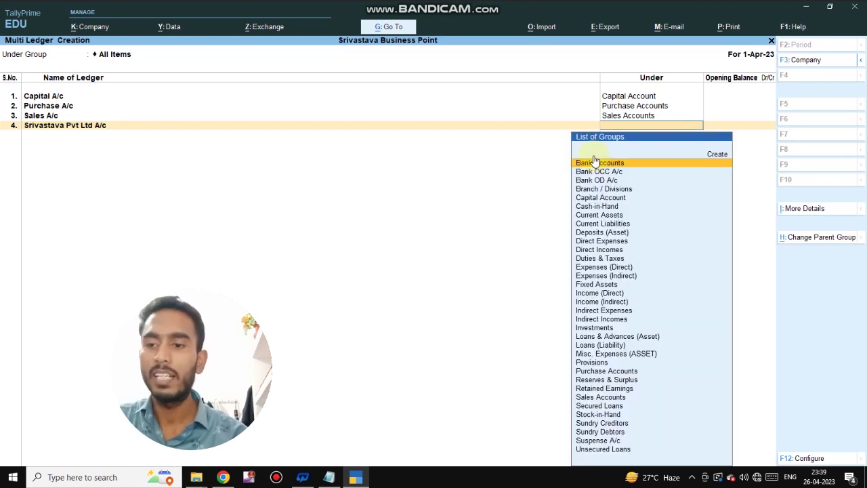
{"action": "type", "text": "Su"}
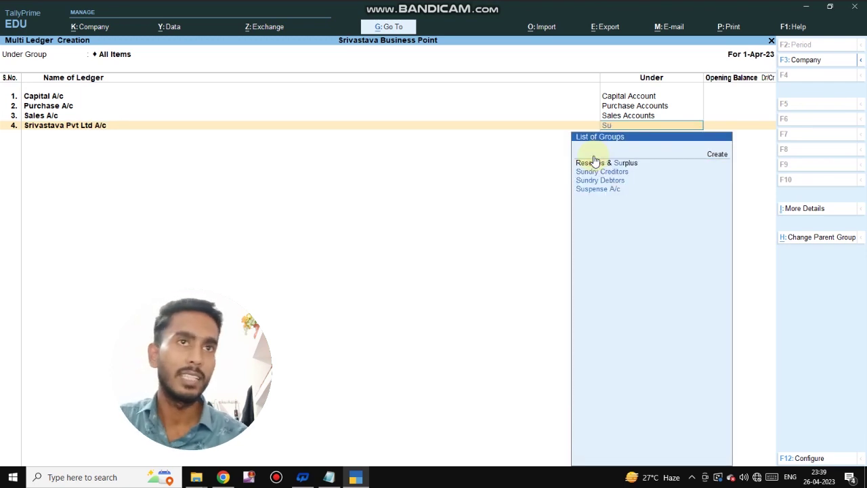
{"action": "key", "text": "Down"}
{"action": "key", "text": "Return"}
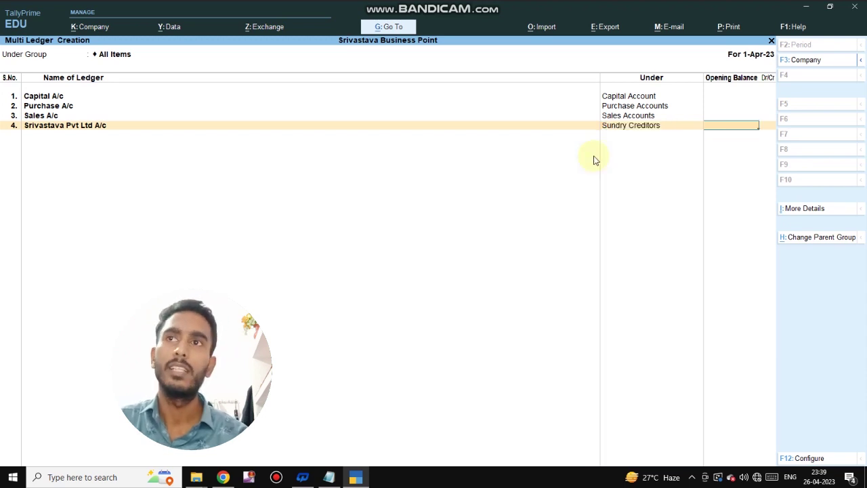
{"action": "key", "text": "Return"}
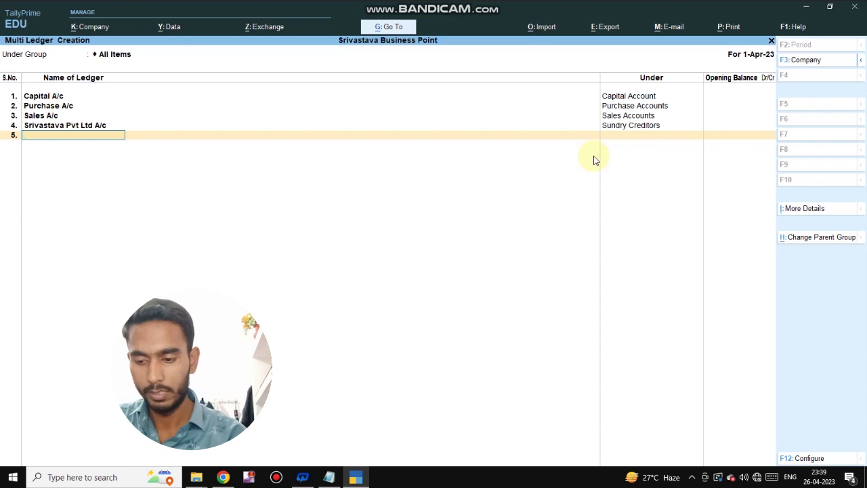
- Add the ledger Shivam Computer Shop A/c under the Sundry Debtors group, leaving its opening balance blank
{"action": "type", "text": "Shi"}
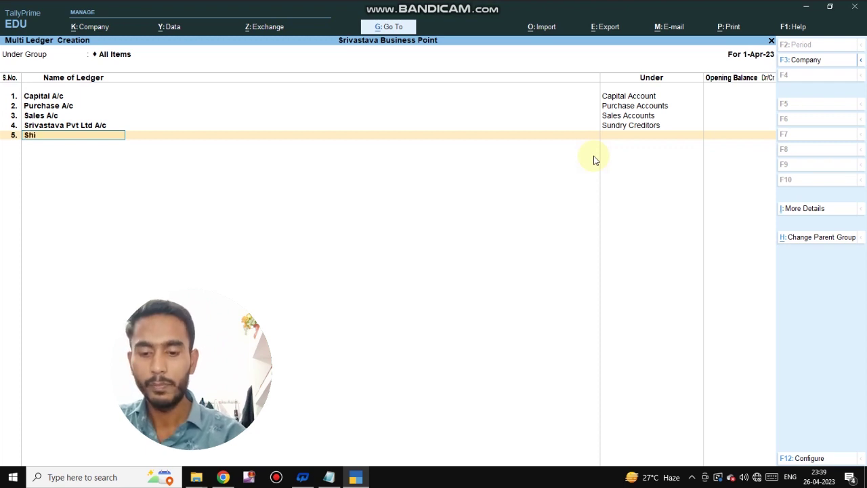
{"action": "type", "text": "vam Comp"}
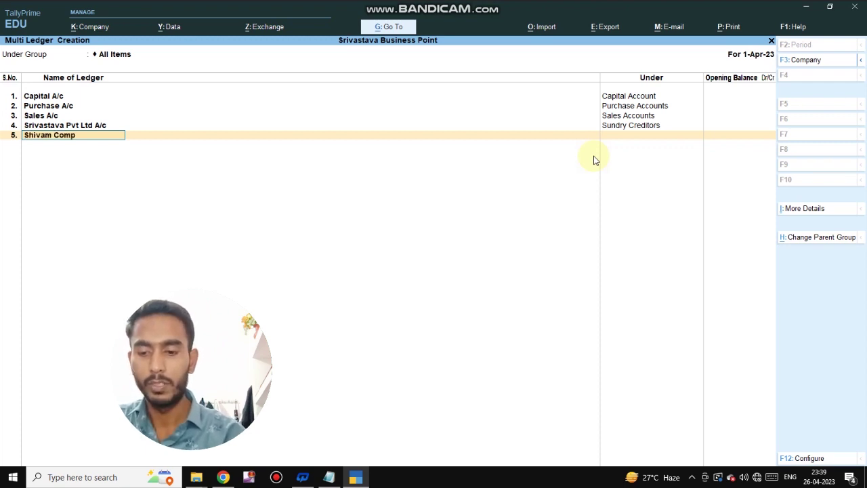
{"action": "type", "text": "uter S"}
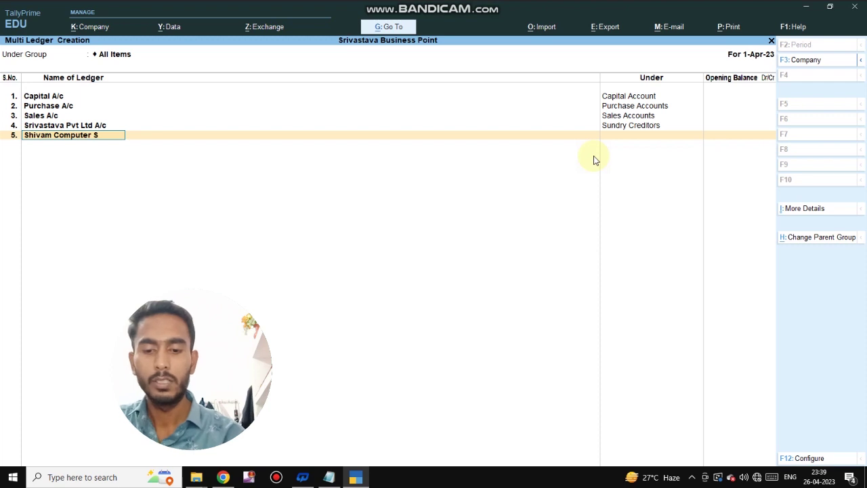
{"action": "type", "text": "hop A/c"}
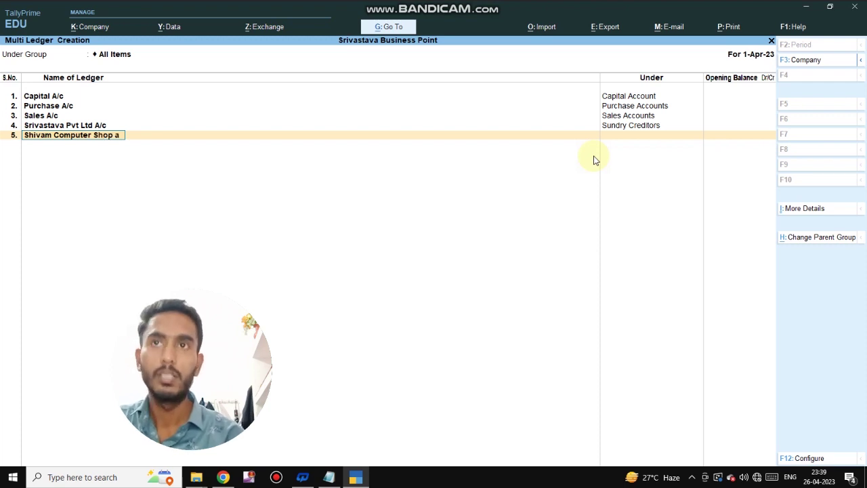
{"action": "key", "text": "Return"}
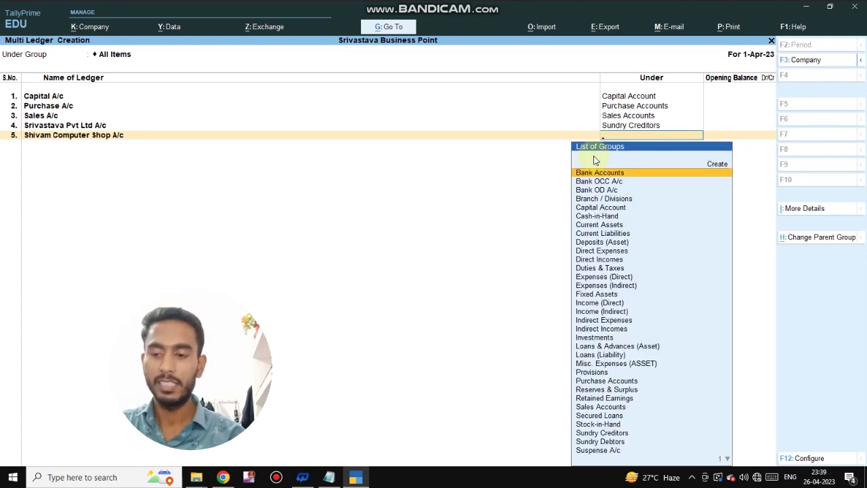
{"action": "type", "text": "Sun"}
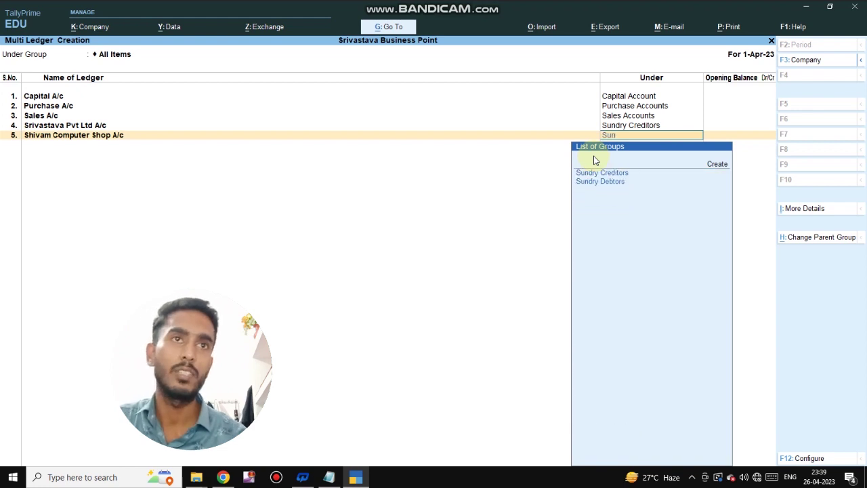
{"action": "key", "text": "Down"}
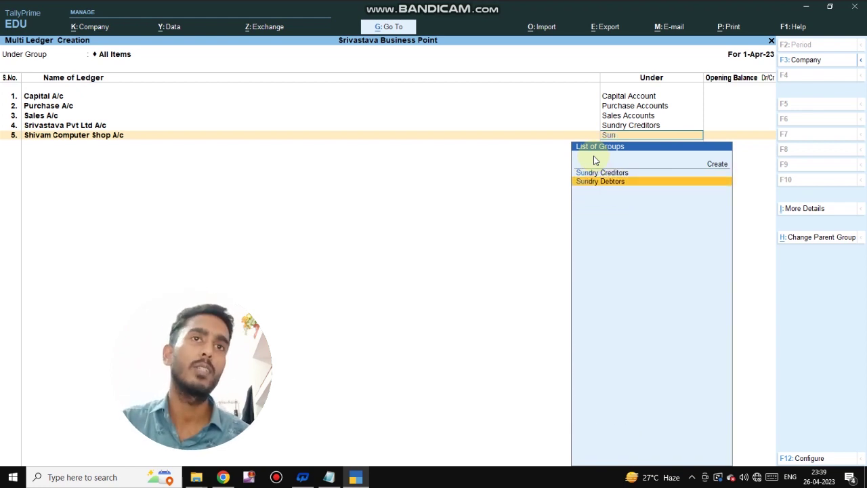
{"action": "key", "text": "Return"}
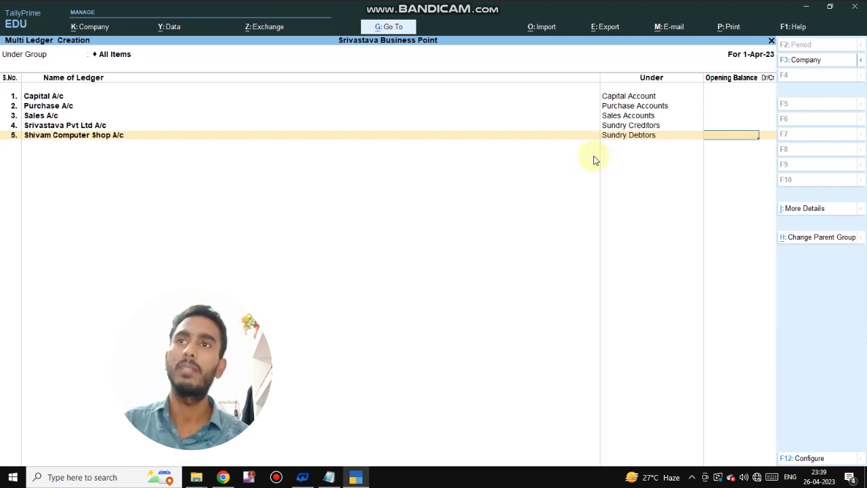
{"action": "key", "text": "Return"}
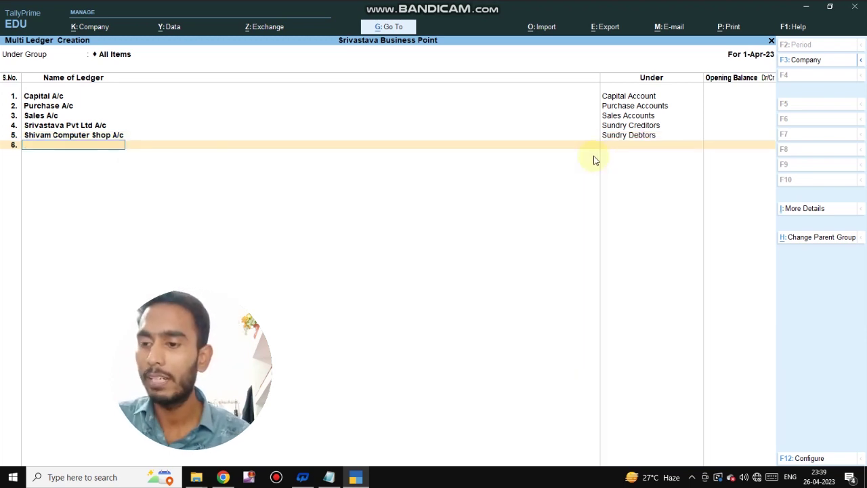
- Add the ledger Advertisement A/c under the Indirect Expenses group with no opening balance
{"action": "type", "text": "Adv"}
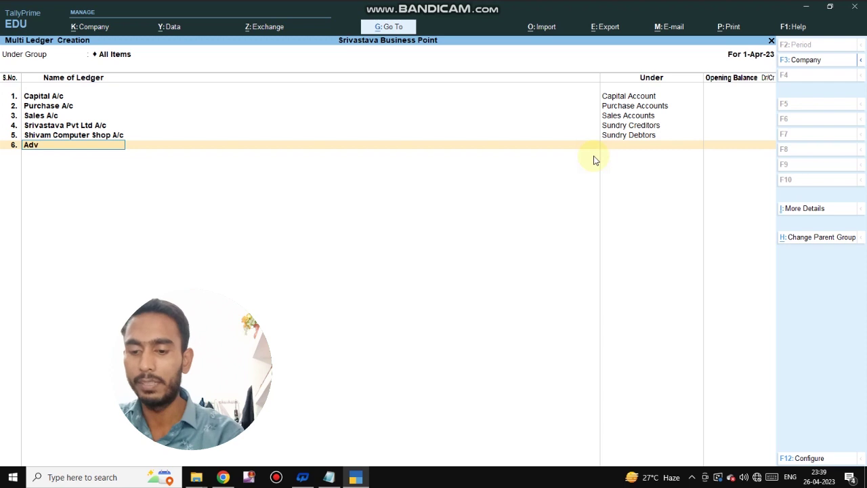
{"action": "type", "text": "ertise"}
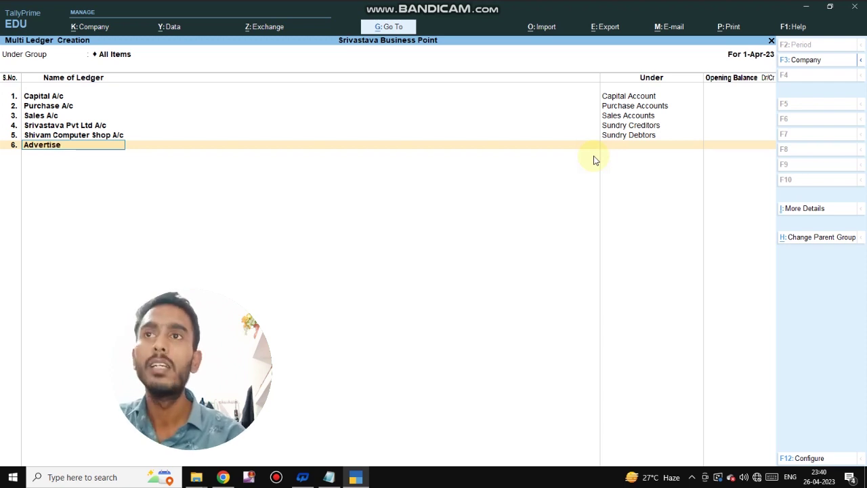
{"action": "type", "text": "me"}
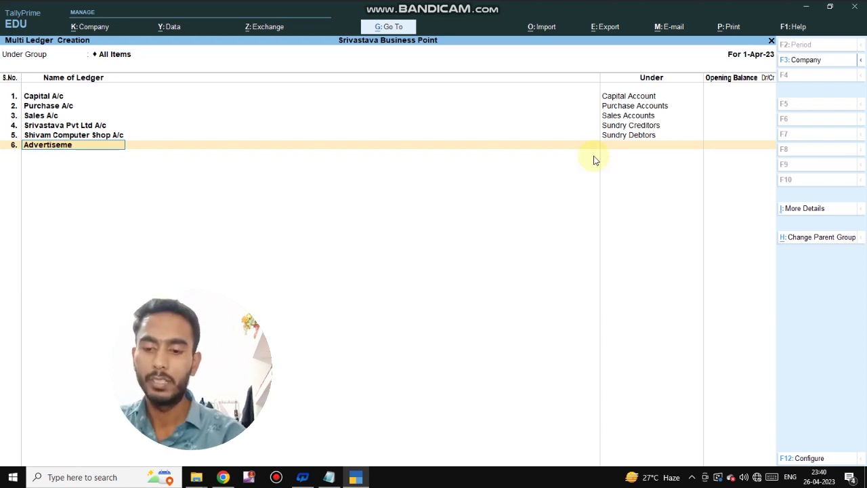
{"action": "type", "text": "nt A/c"}
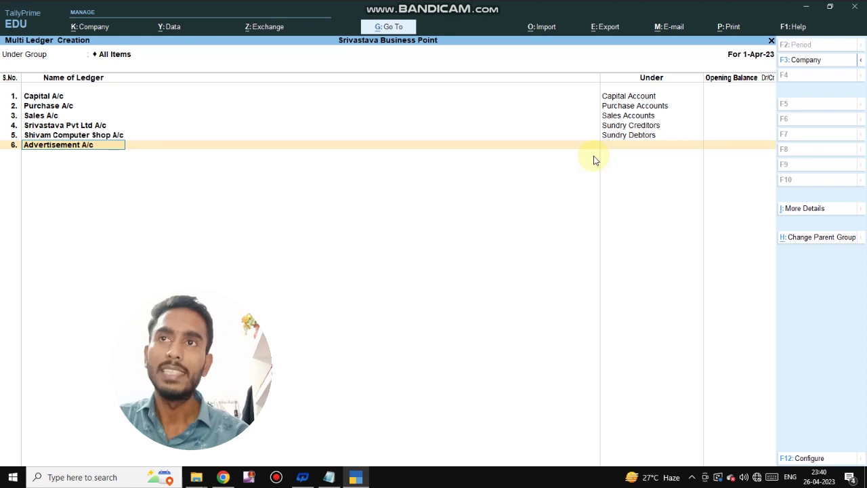
{"action": "key", "text": "Return"}
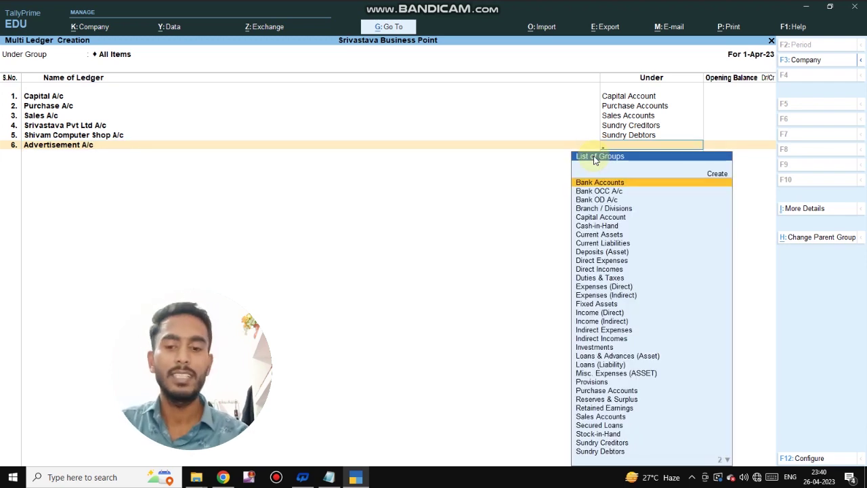
{"action": "type", "text": "ind"}
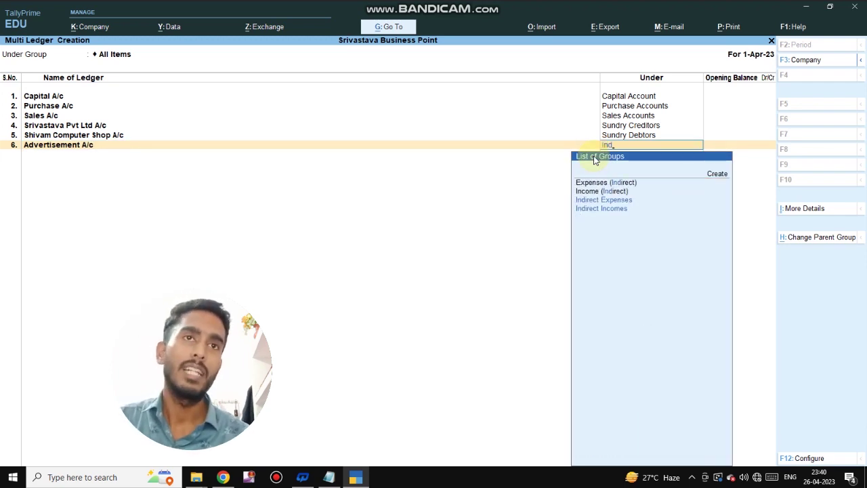
{"action": "key", "text": "Return"}
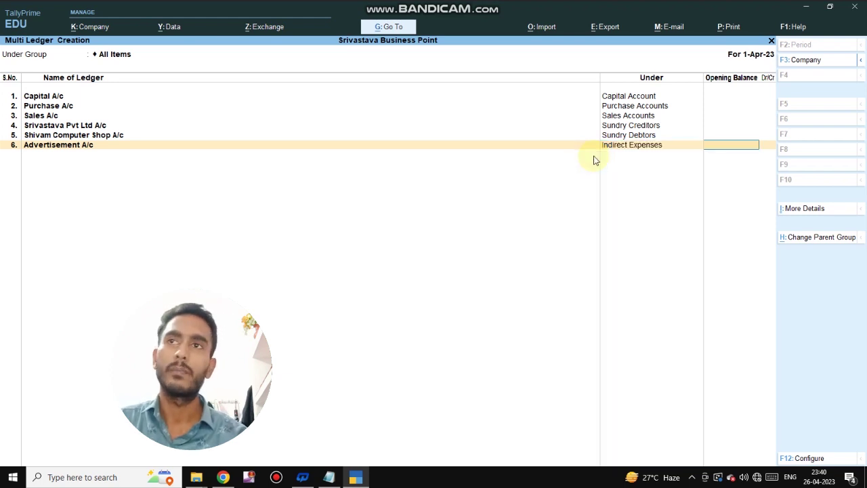
{"action": "key", "text": "Return"}
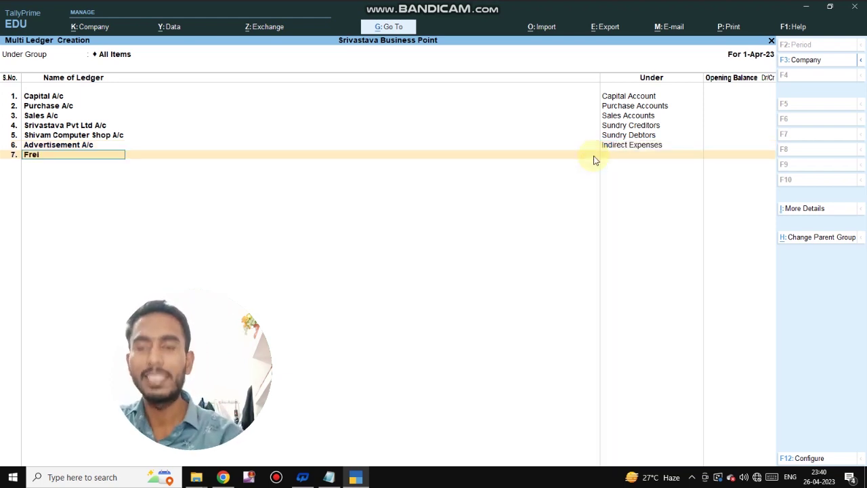
- Add the ledger Freight A/c under the Direct Expenses group, leaving its opening balance blank
{"action": "type", "text": "Freight A/c"}
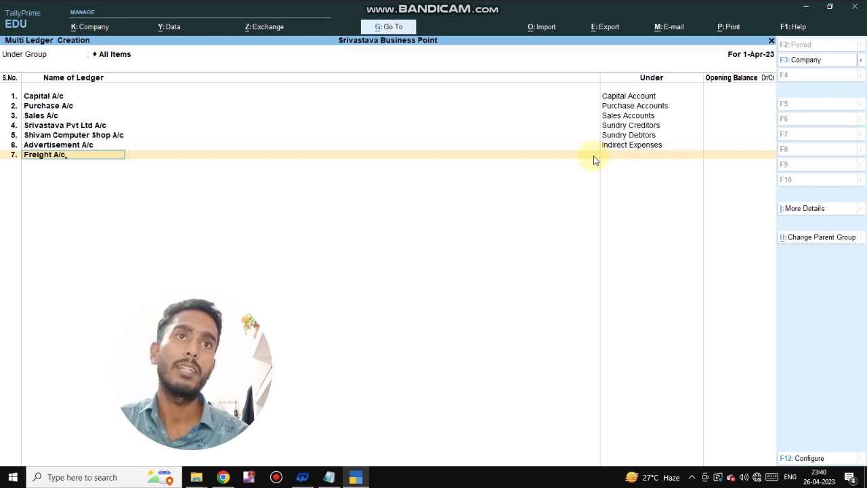
{"action": "key", "text": "Return"}
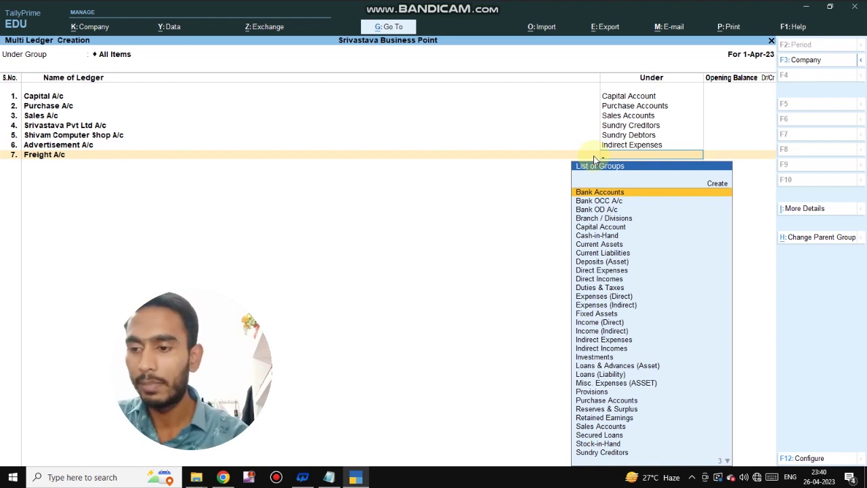
{"action": "type", "text": "Dir"}
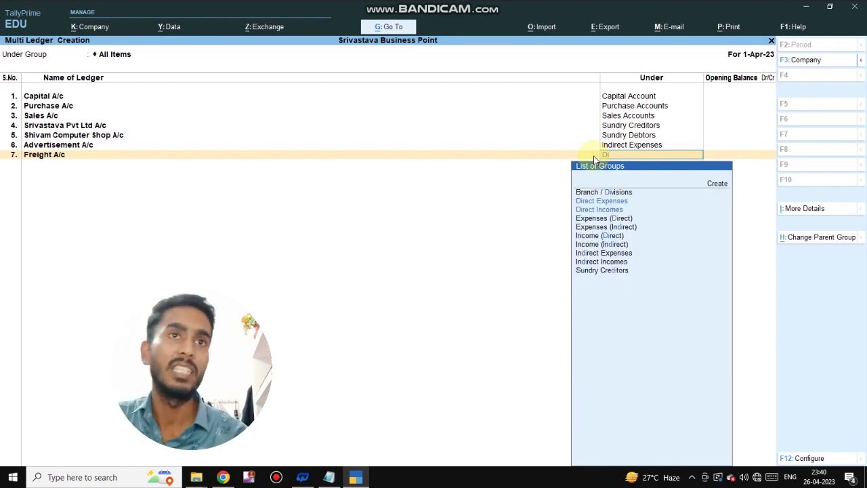
{"action": "key", "text": "Return"}
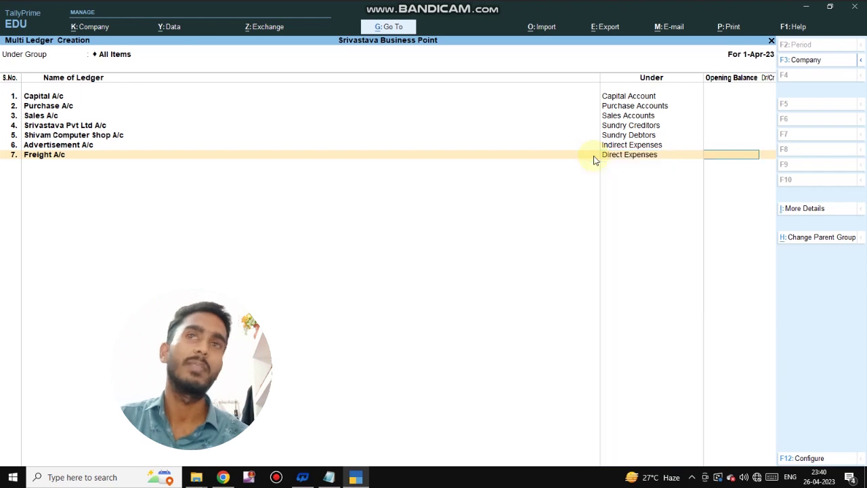
{"action": "key", "text": "Return"}
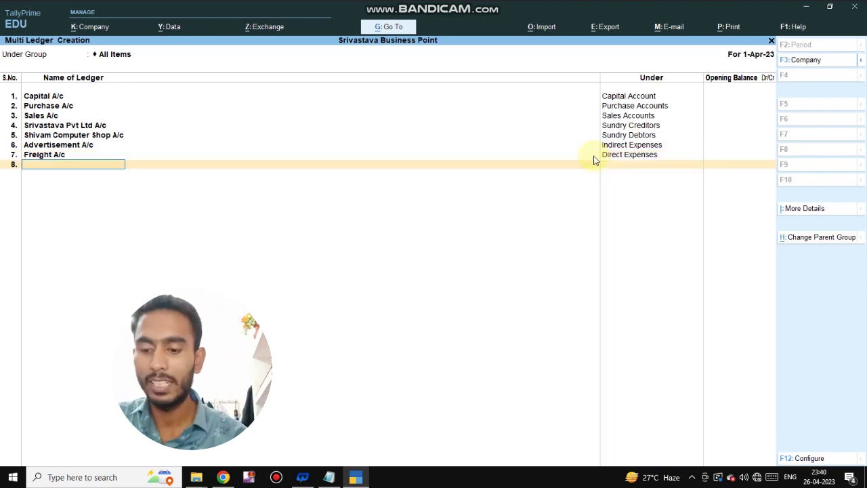
- Add the ledger Drawing A/c under the Capital Account group with no opening balance
{"action": "type", "text": "Drawing a/c"}
{"action": "key", "text": "Return"}
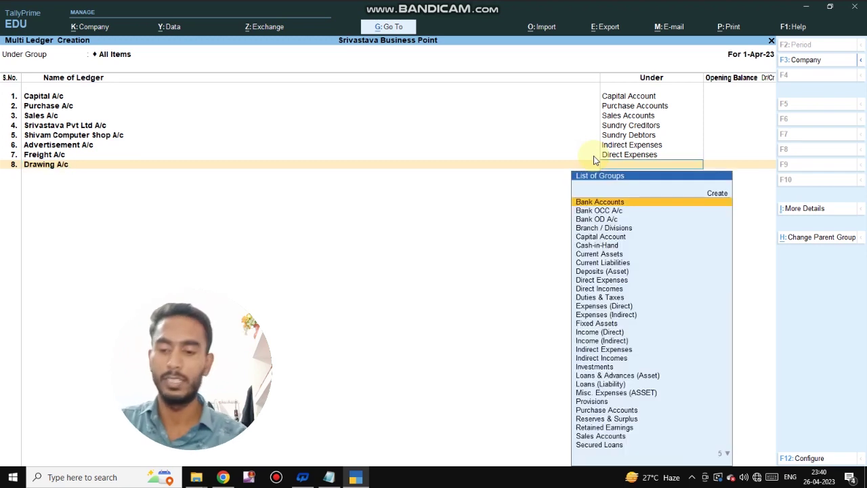
{"action": "type", "text": "Cap"}
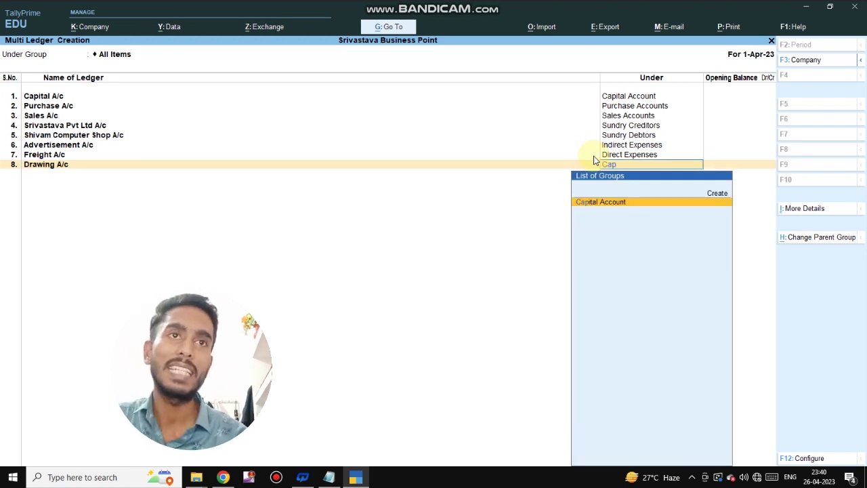
{"action": "key", "text": "Return"}
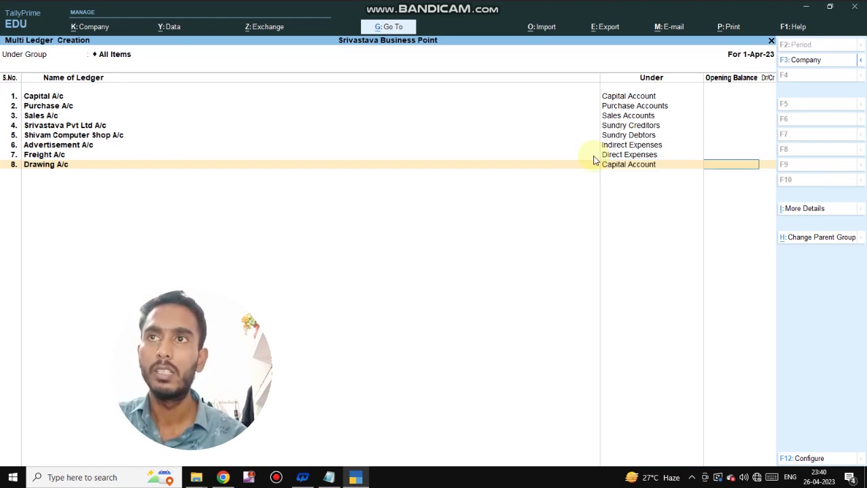
{"action": "key", "text": "Return"}
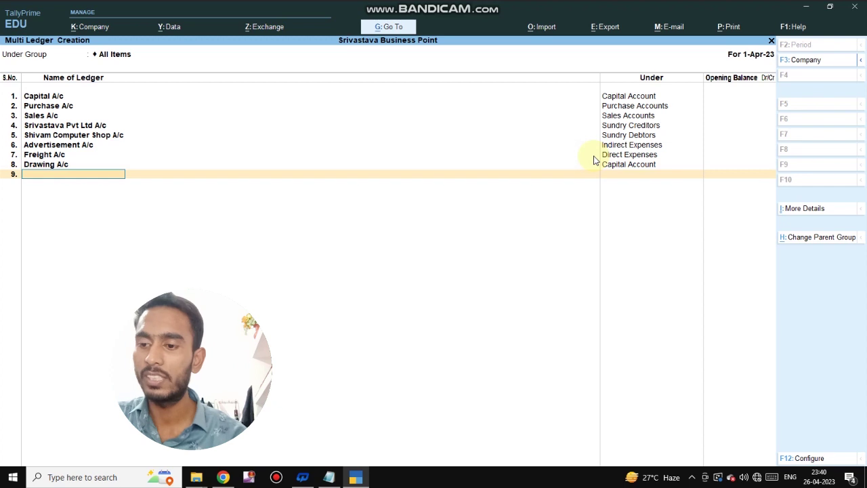
- Add the ledger Depreciation A/c under the Indirect Expenses group, leaving its opening balance blank
{"action": "type", "text": "Dep"}
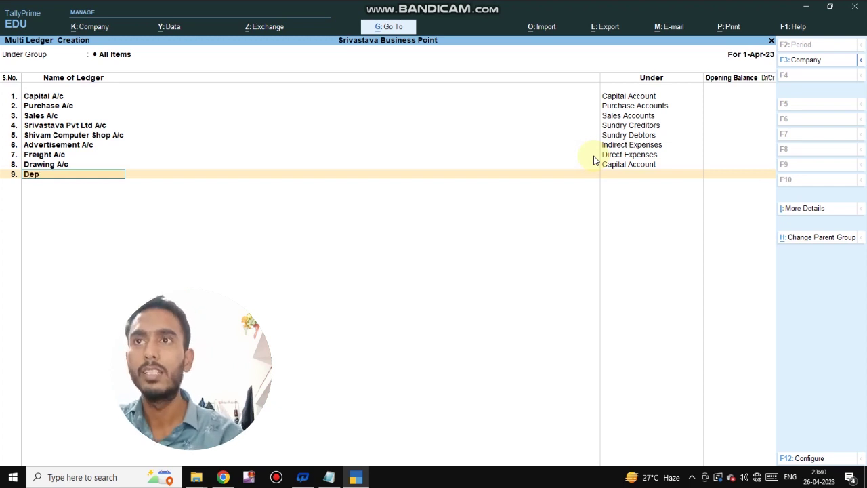
{"action": "type", "text": "rec"}
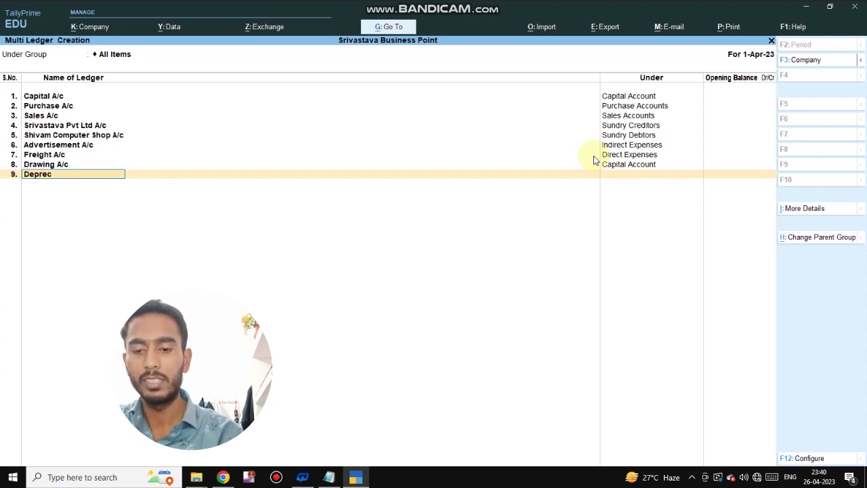
{"action": "type", "text": "iation A/c"}
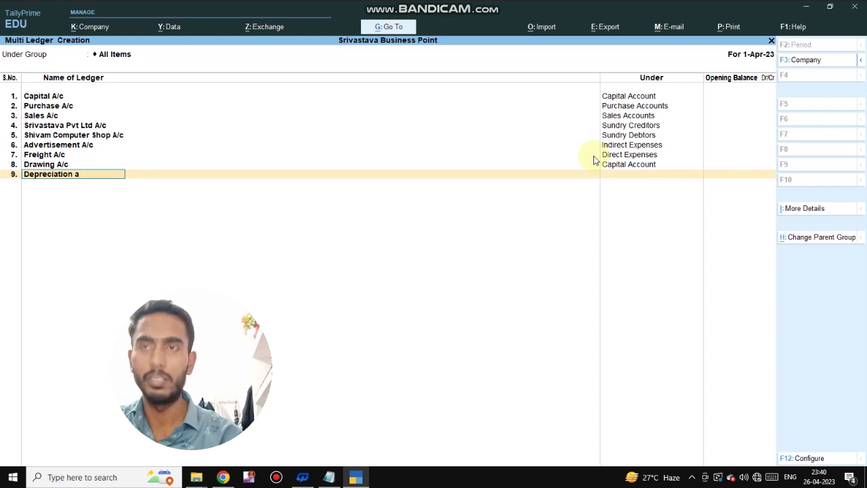
{"action": "key", "text": "Return"}
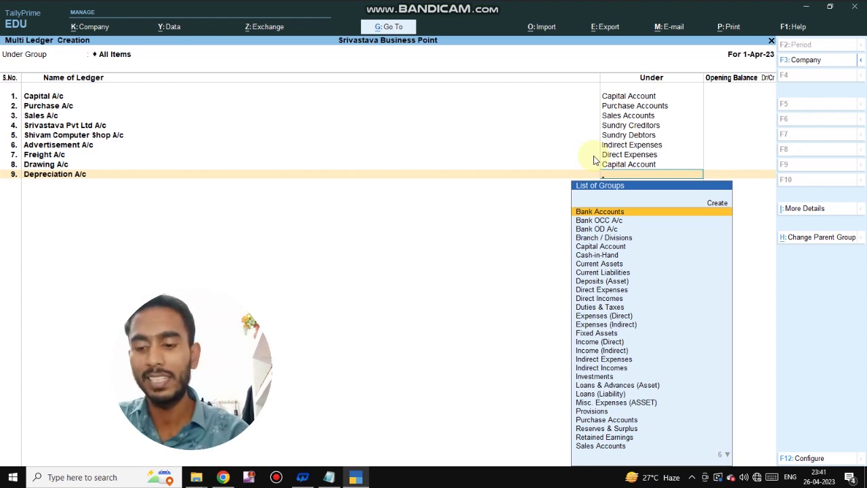
{"action": "type", "text": "Ind"}
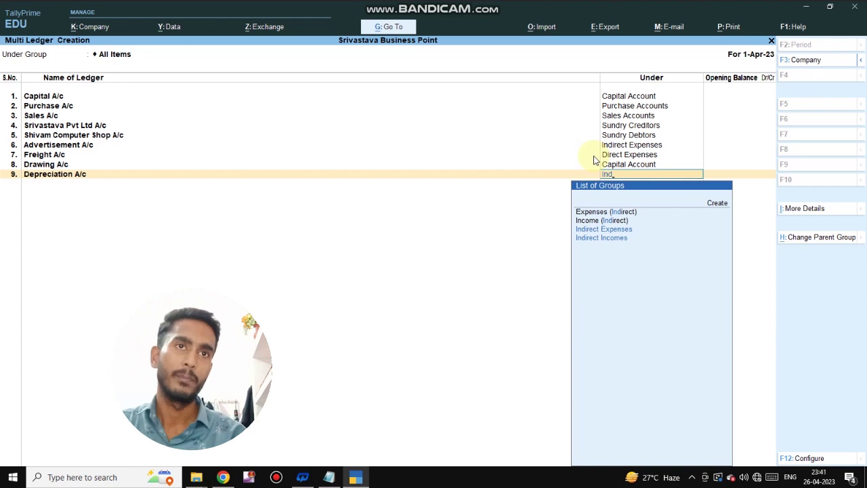
{"action": "key", "text": "Return"}
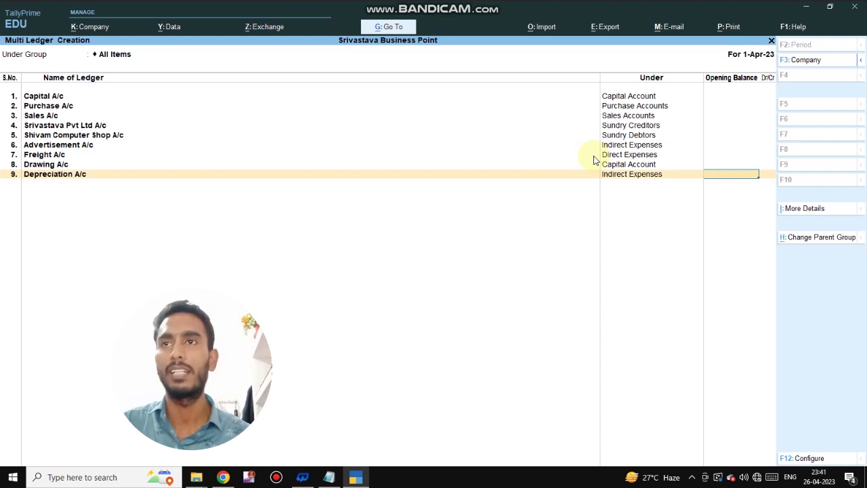
{"action": "key", "text": "Return"}
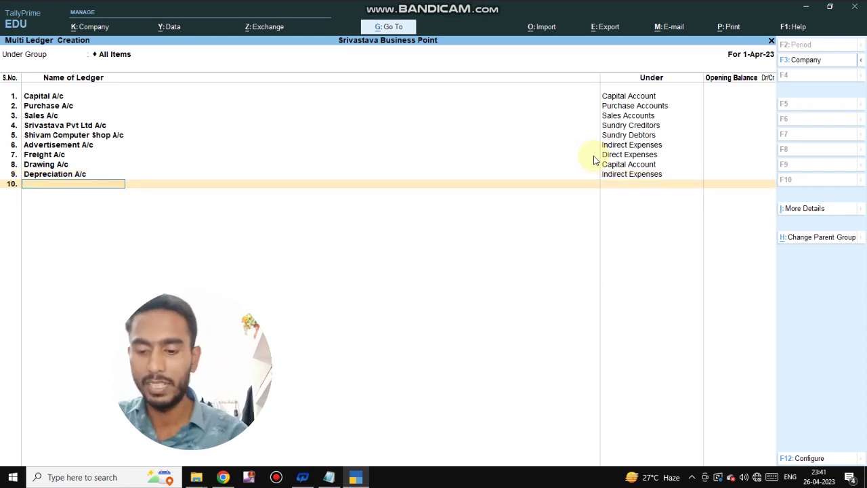
- Add the ledger Building A/c under the Fixed Assets group, leaving its opening balance blank
{"action": "type", "text": "Buld"}
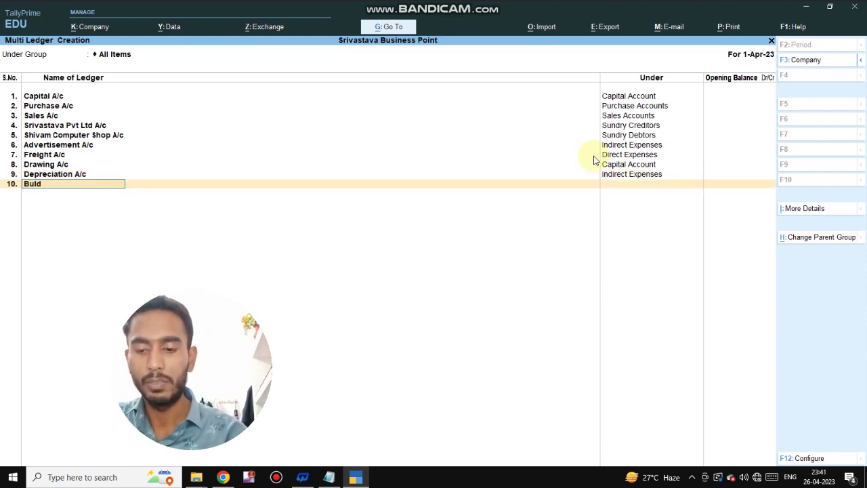
{"action": "type", "text": "ind"}
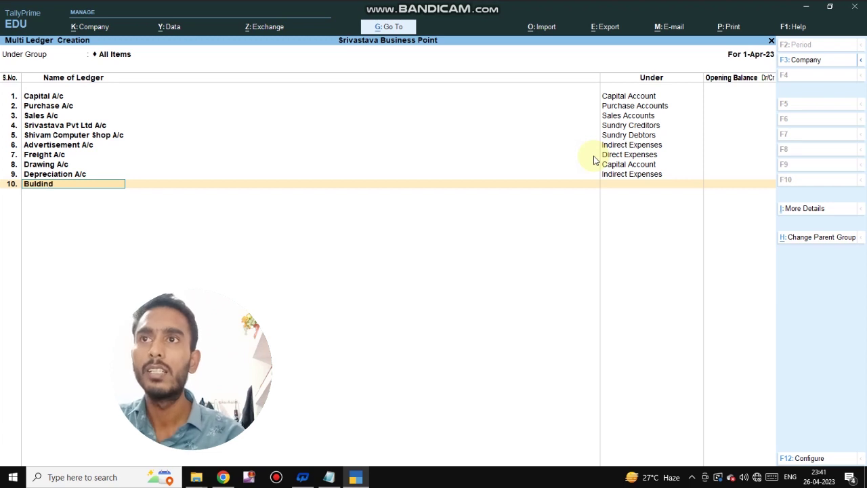
{"action": "key", "text": "BackSpace"}
{"action": "key", "text": "BackSpace"}
{"action": "key", "text": "BackSpace"}
{"action": "key", "text": "BackSpace"}
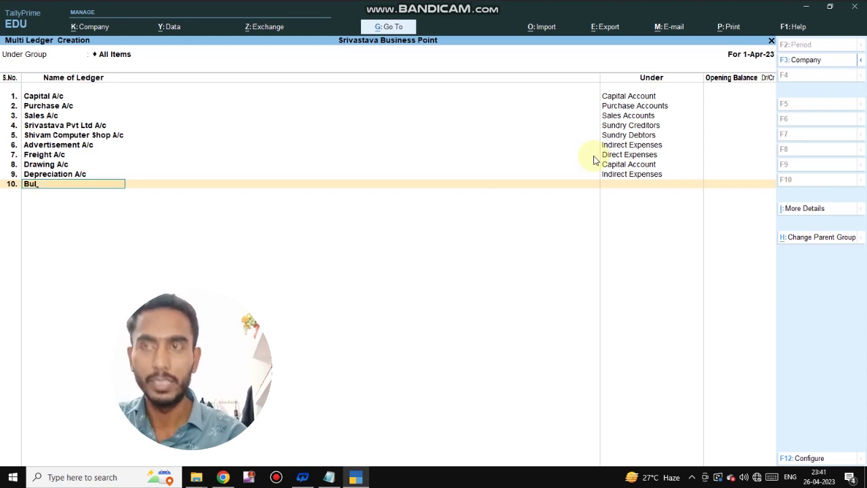
{"action": "key", "text": "BackSpace"}
{"action": "type", "text": "ilding A/c"}
{"action": "key", "text": "Return"}
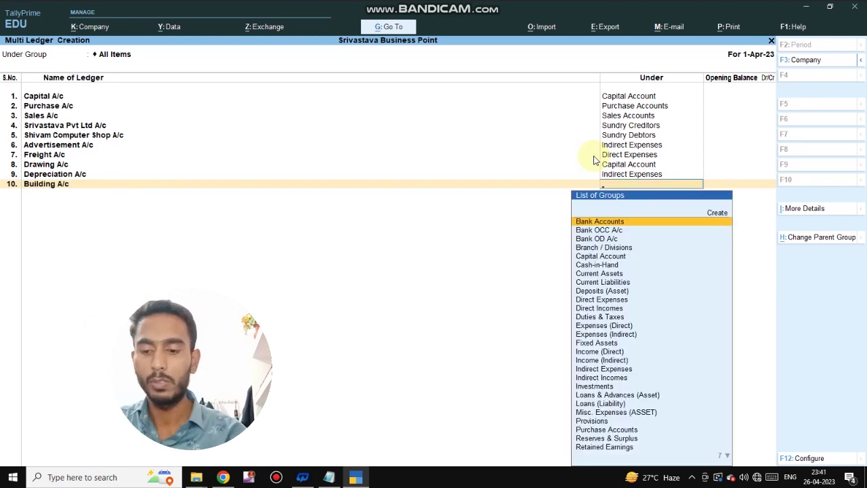
{"action": "type", "text": "Fixed"}
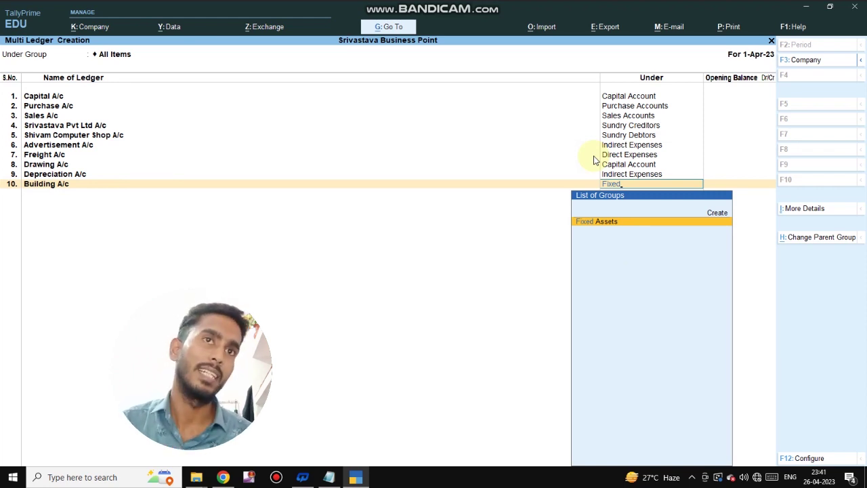
{"action": "key", "text": "Return"}
{"action": "key", "text": "Return"}
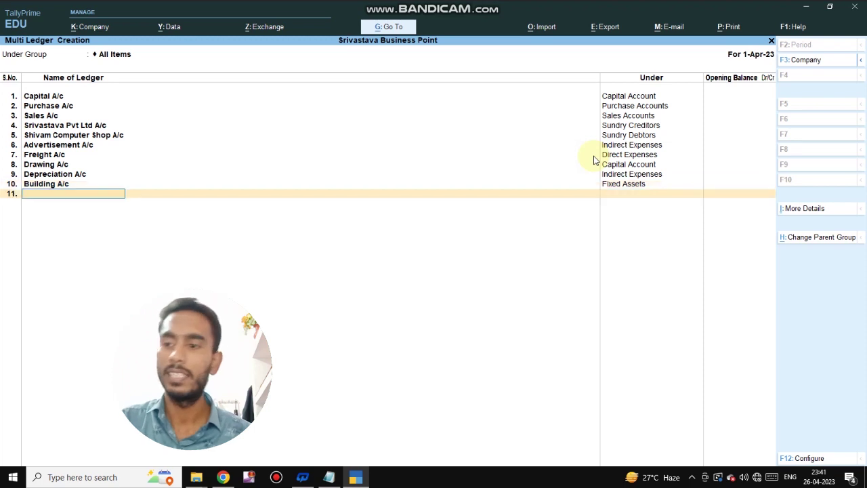
- Add the ledger Investment A/c under the Investments group with no opening balance
{"action": "type", "text": "Investm"}
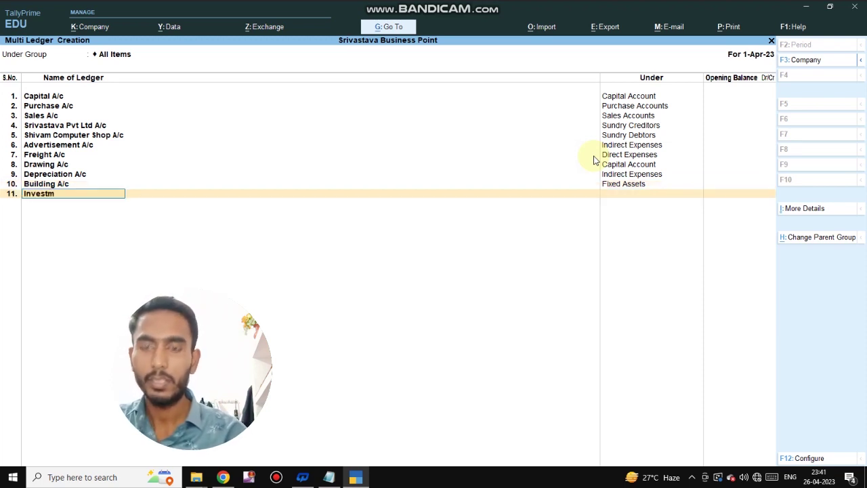
{"action": "type", "text": "ent A/c"}
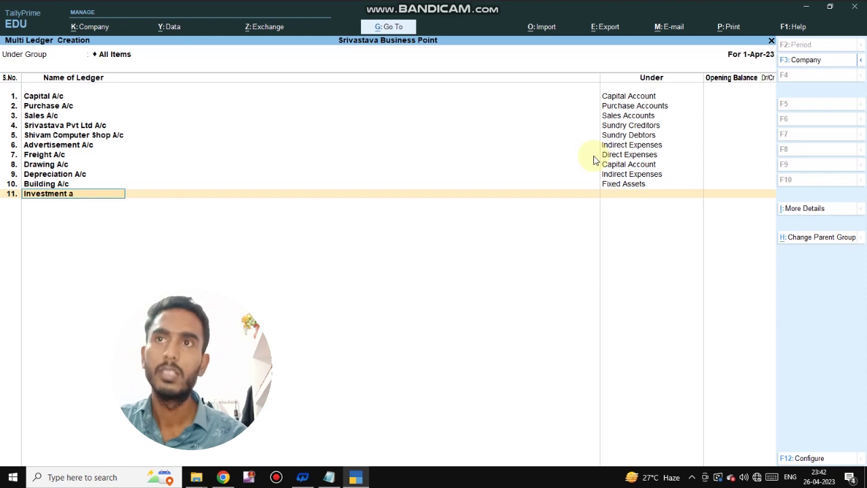
{"action": "key", "text": "Return"}
{"action": "type", "text": "In"}
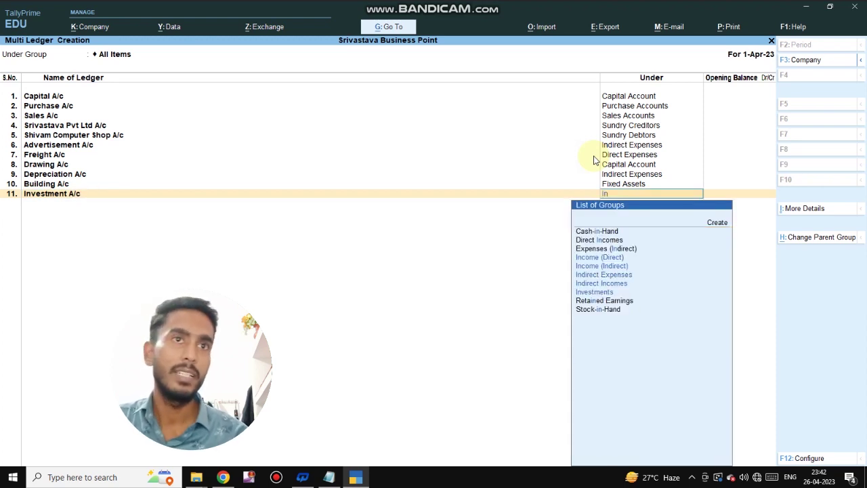
{"action": "key", "text": "Down"}
{"action": "key", "text": "Down"}
{"action": "key", "text": "Down"}
{"action": "key", "text": "Down"}
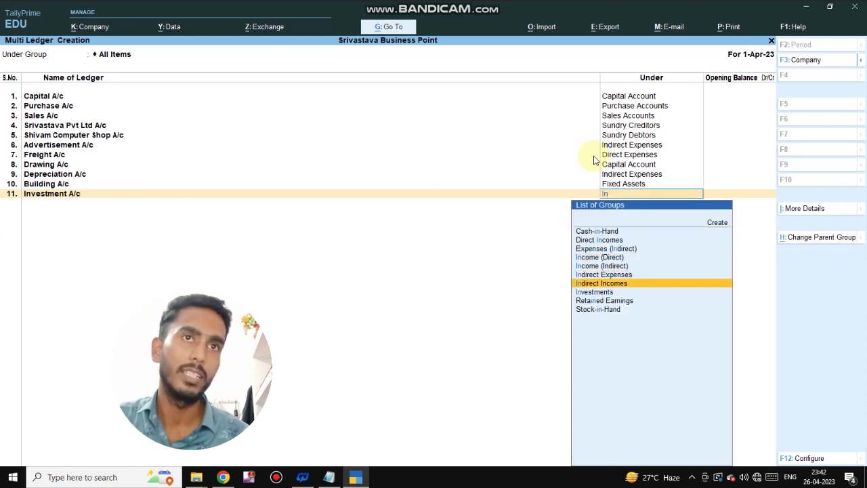
{"action": "key", "text": "Return"}
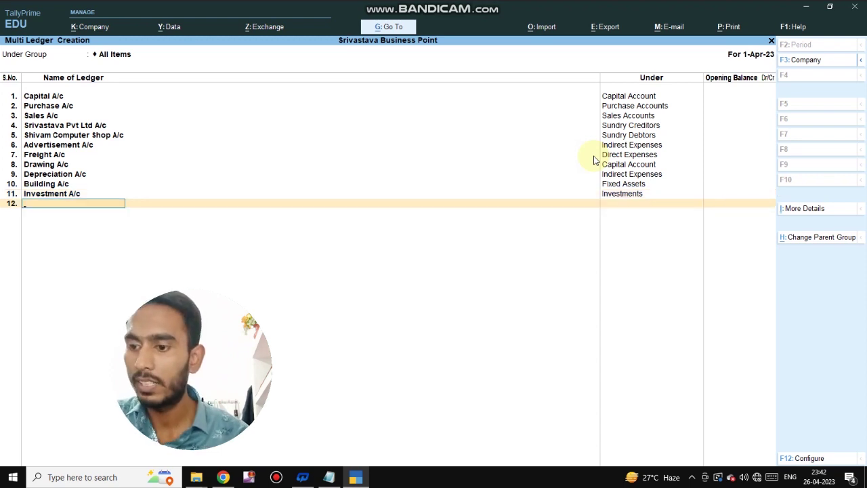
- Add the ledger Commission Rec.A/c under the Indirect Incomes group, leaving its opening balance blank
{"action": "type", "text": "C"}
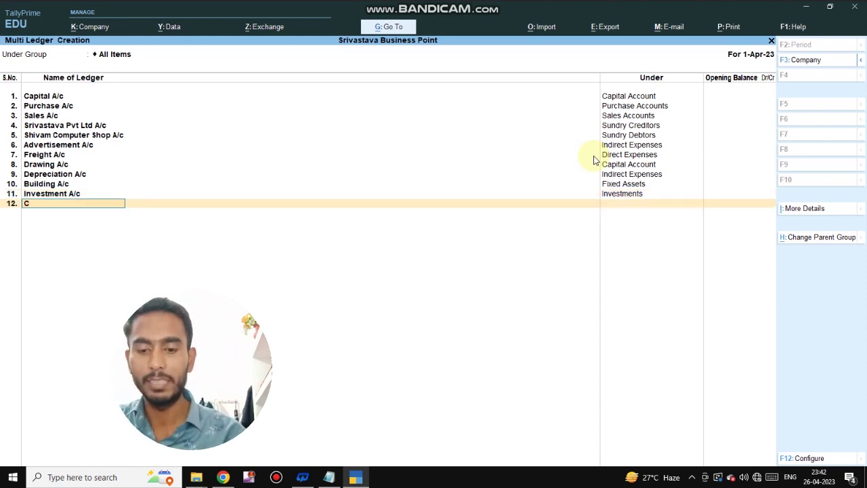
{"action": "type", "text": "ommissio"}
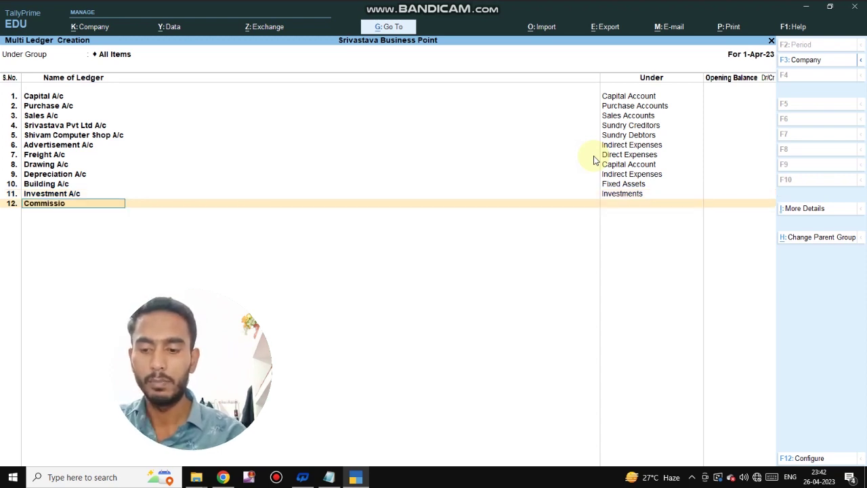
{"action": "type", "text": "n Rec"}
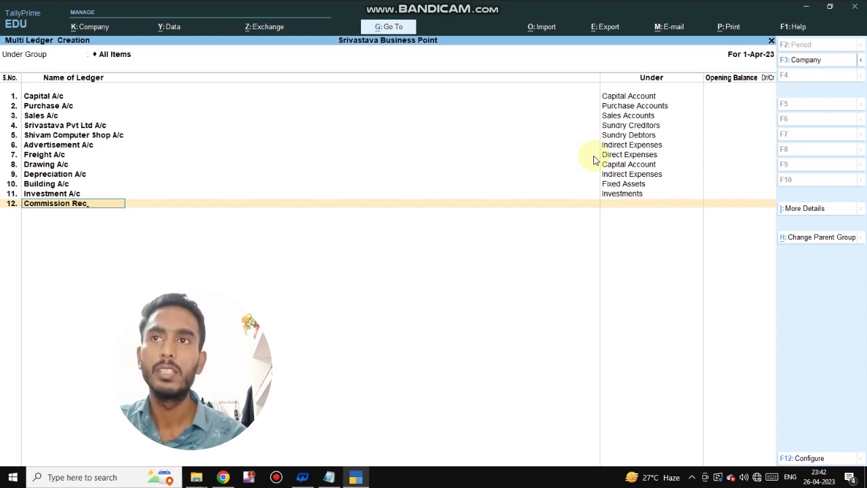
{"action": "type", "text": ".a/c"}
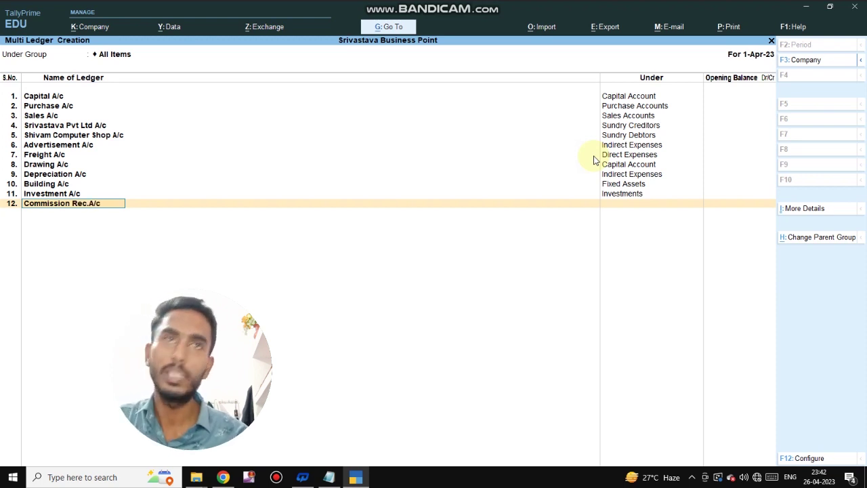
{"action": "key", "text": "Return"}
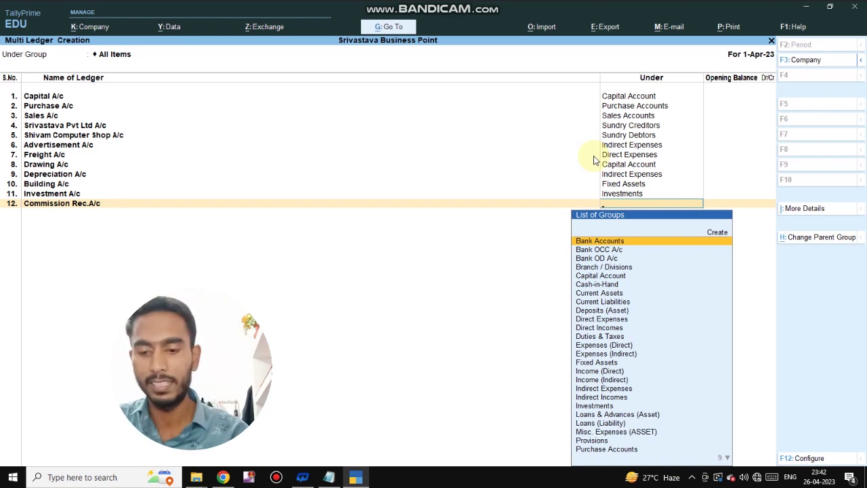
{"action": "type", "text": "i"}
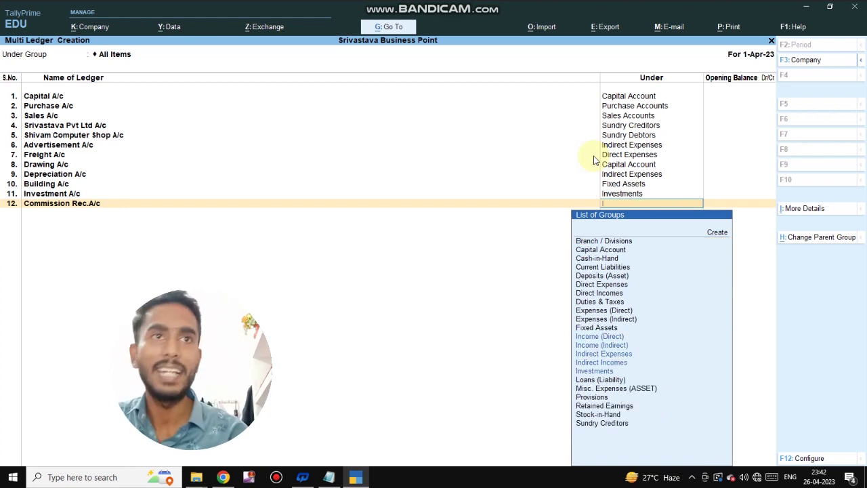
{"action": "type", "text": "nd"}
{"action": "key", "text": "Down"}
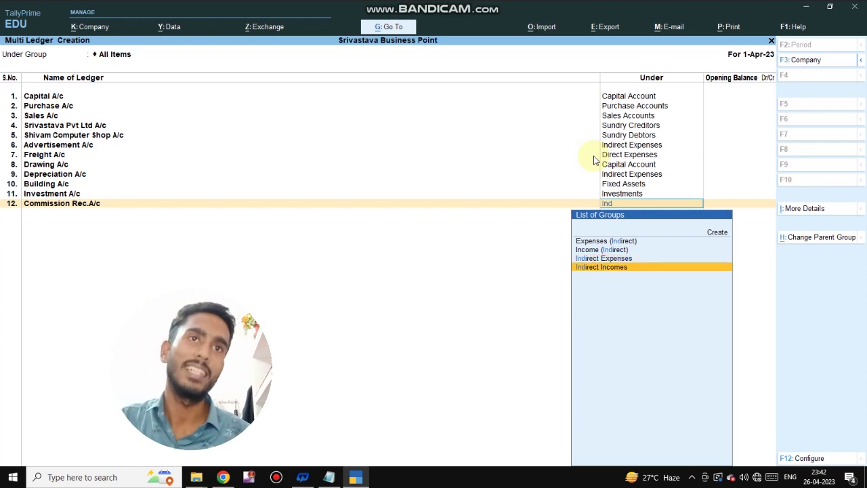
{"action": "key", "text": "Return"}
{"action": "key", "text": "Return"}
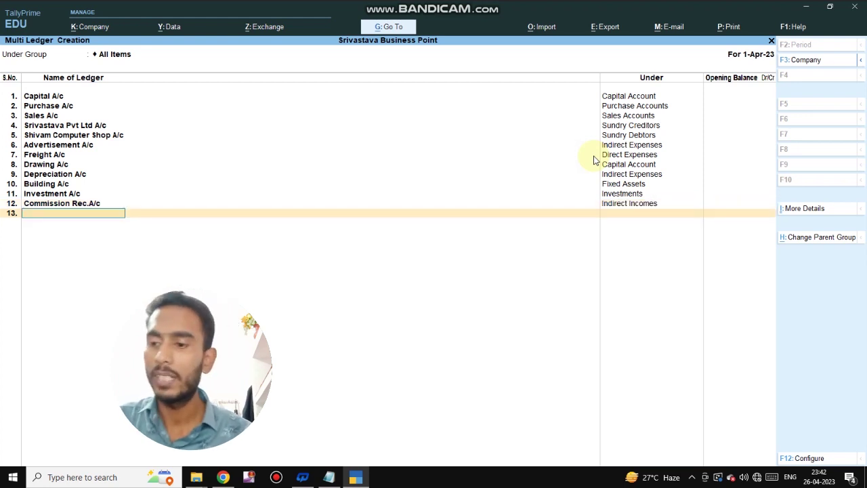
- Add the ledger Sbi under the Bank Accounts group with no opening balance
{"action": "type", "text": "Sbi"}
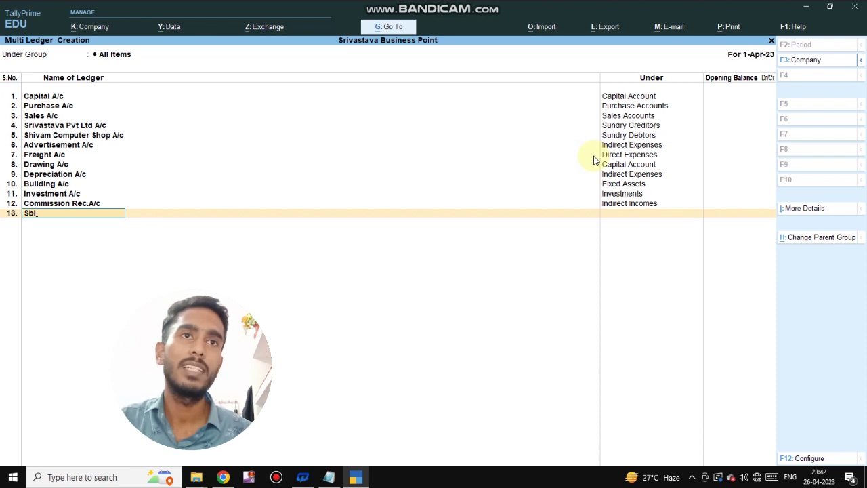
{"action": "key", "text": "Return"}
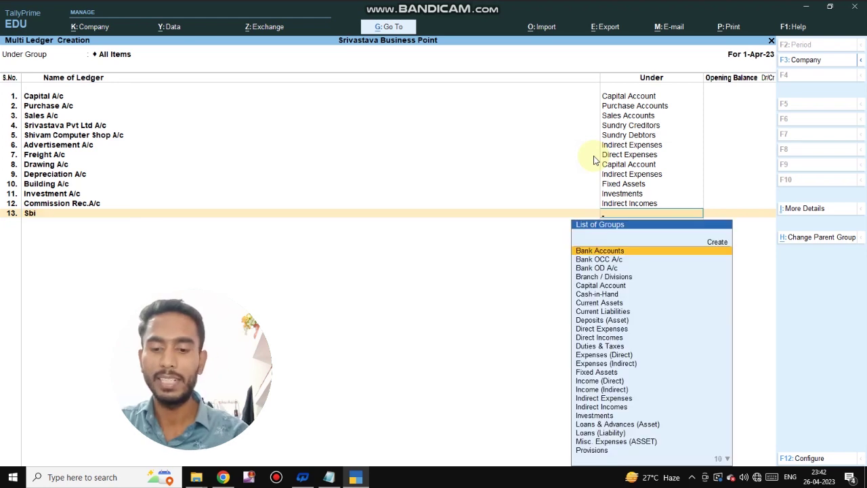
{"action": "type", "text": "Ba"}
{"action": "key", "text": "Return"}
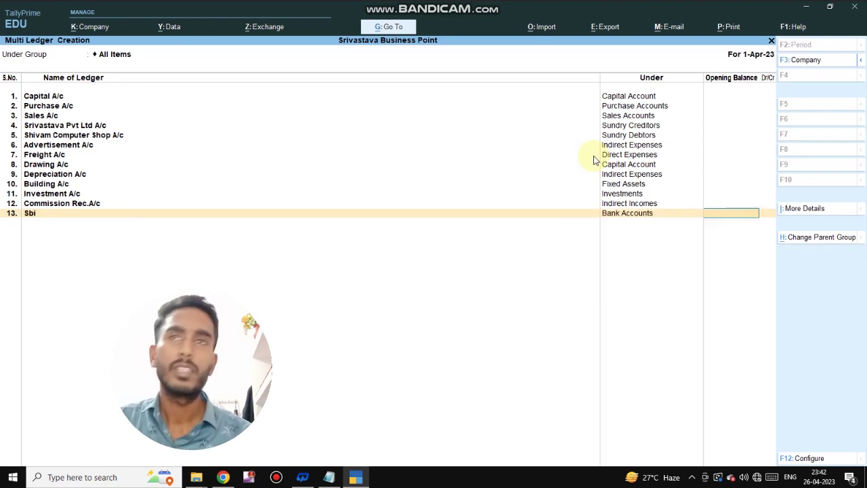
{"action": "key", "text": "Return"}
- Add the ledger Hdfc under the Bank Accounts group, leaving its opening balance blank
{"action": "type", "text": "Hdfc"}
{"action": "key", "text": "Return"}
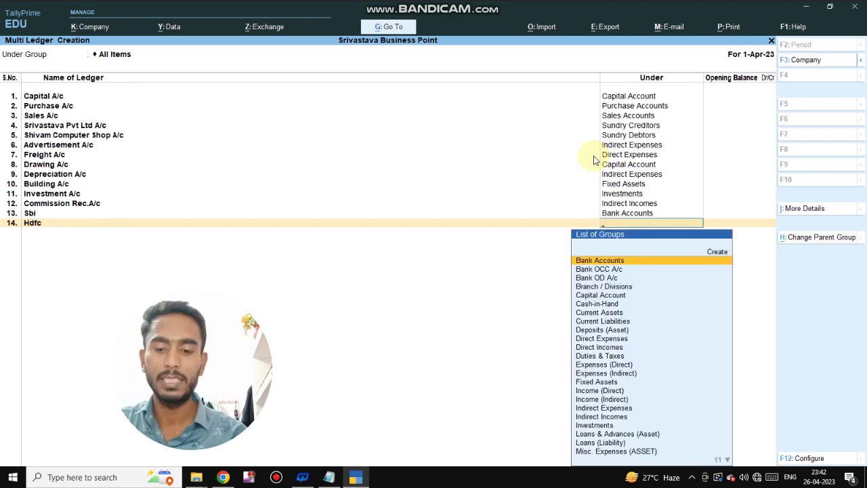
{"action": "type", "text": "Bank"}
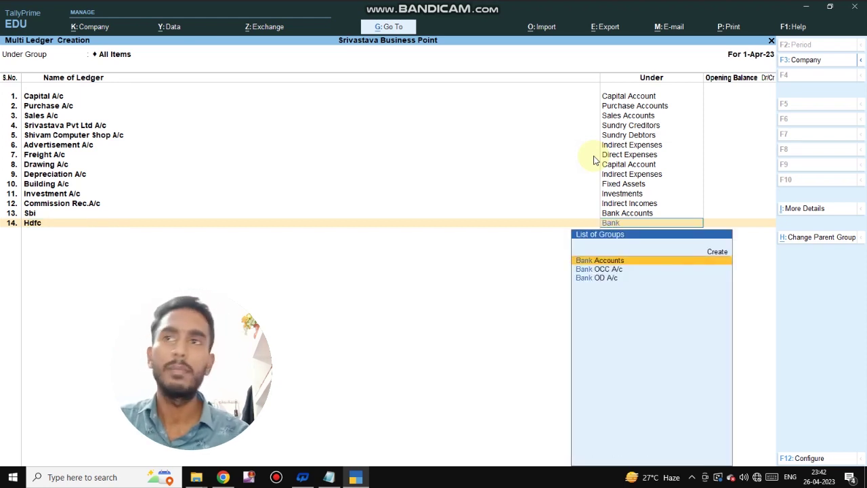
{"action": "key", "text": "Return"}
{"action": "key", "text": "Return"}
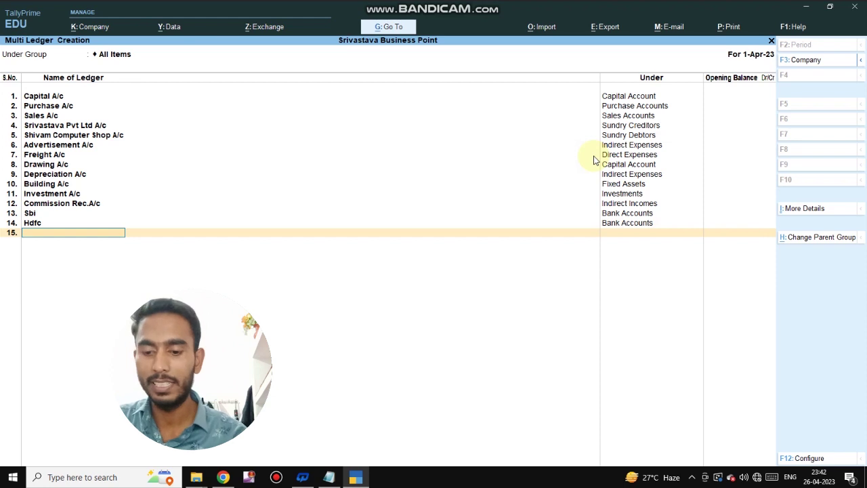
- Add the ledger Bank Loan A/c under the Loans (Liability) group with no opening balance
{"action": "type", "text": "Bank L"}
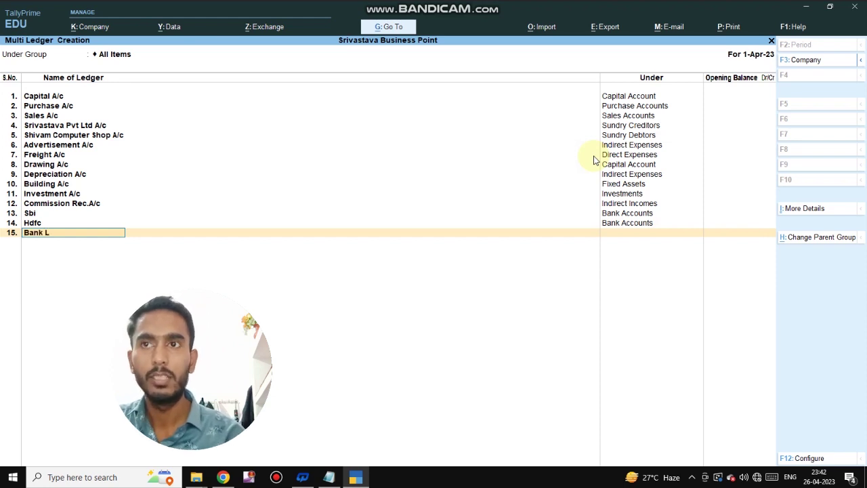
{"action": "type", "text": "oan a/c"}
{"action": "key", "text": "Return"}
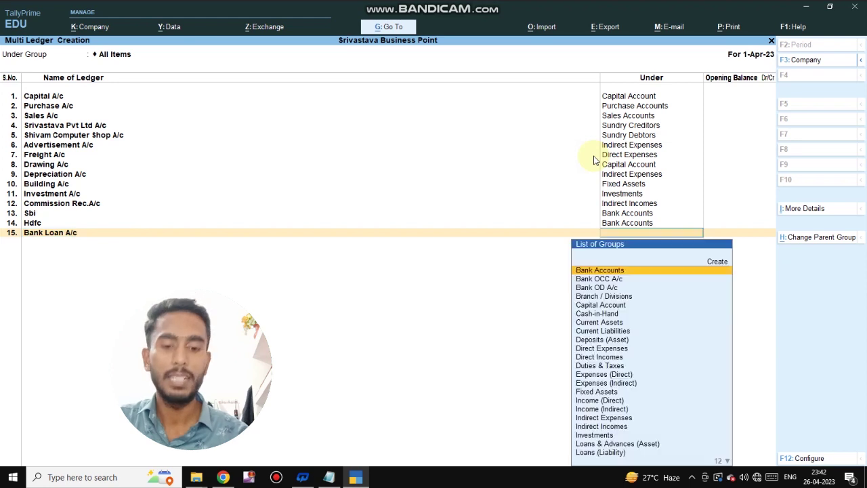
{"action": "type", "text": "Loa"}
{"action": "key", "text": "Down"}
{"action": "key", "text": "Return"}
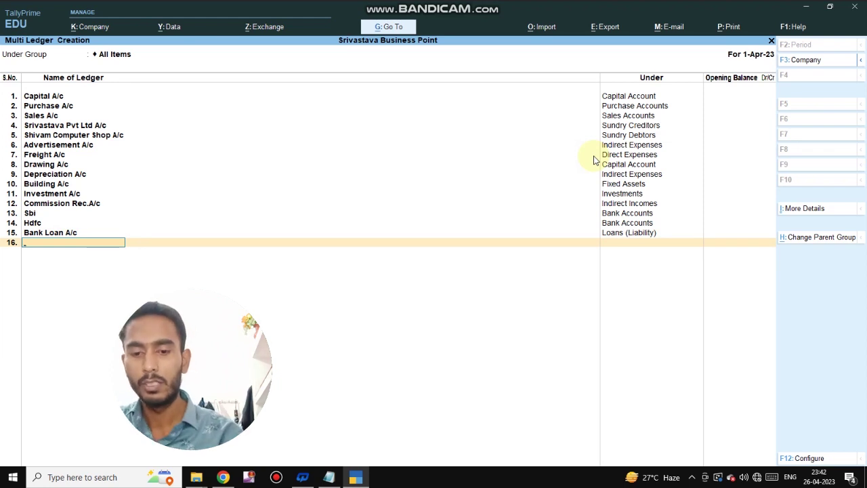
- Add the ledger Sgst under the Duties & Taxes group, leaving its opening balance blank
{"action": "type", "text": "Sgst"}
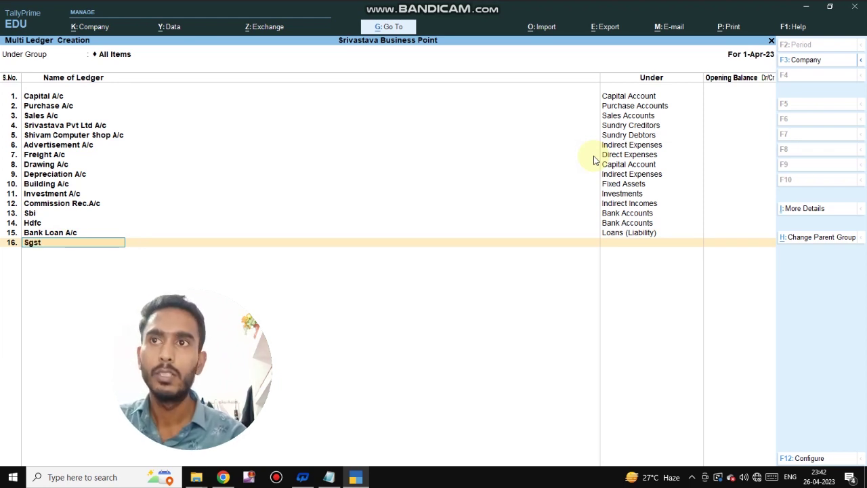
{"action": "key", "text": "Return"}
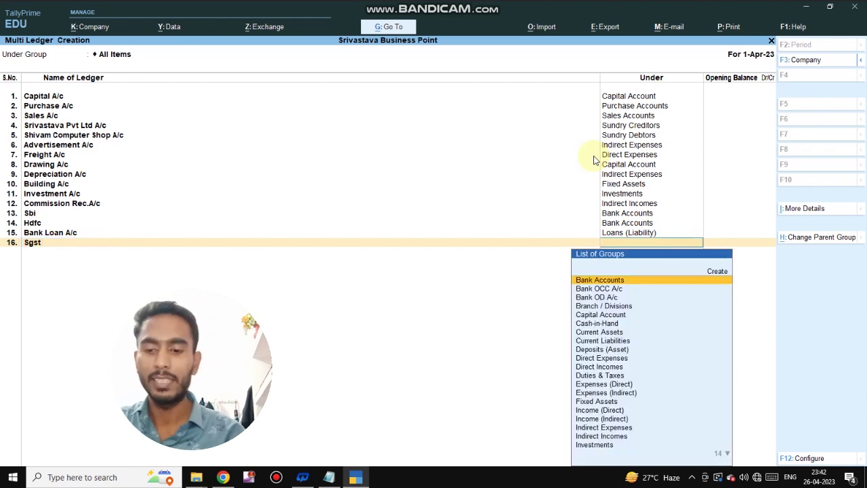
{"action": "type", "text": "Du"}
{"action": "key", "text": "Return"}
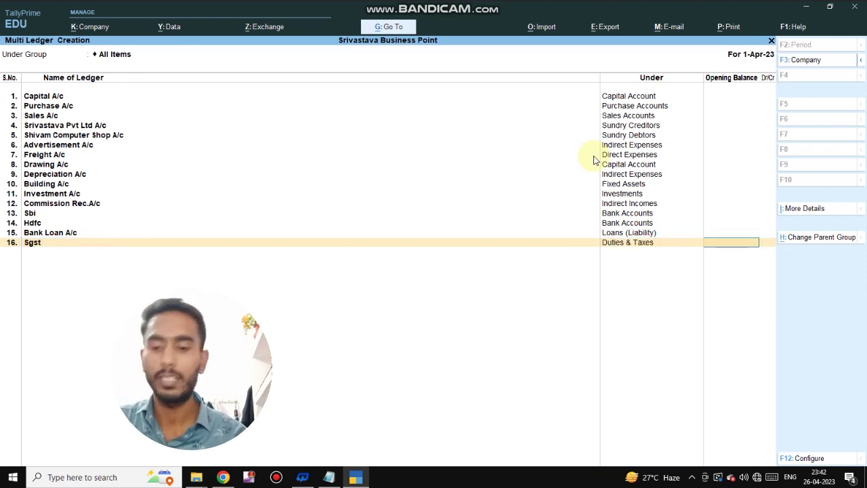
{"action": "key", "text": "Return"}
- Add the ledger Cgst under the Duties & Taxes group with no opening balance
{"action": "type", "text": "Cgst"}
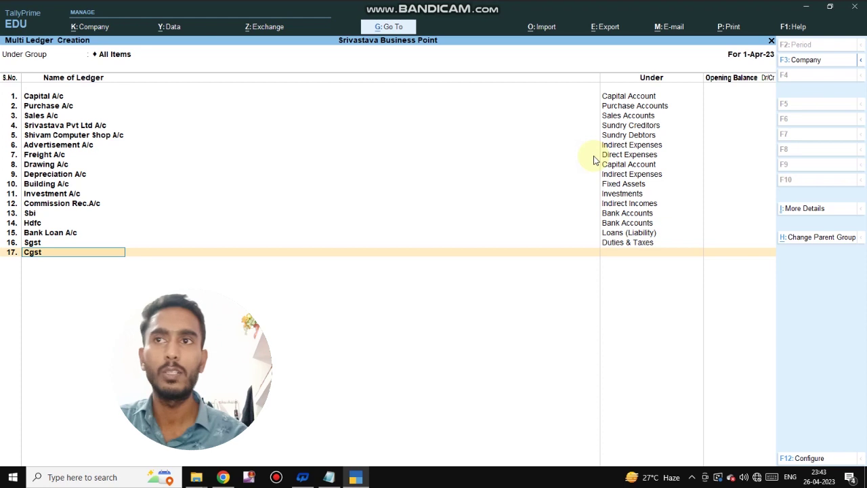
{"action": "key", "text": "Return"}
{"action": "type", "text": "du"}
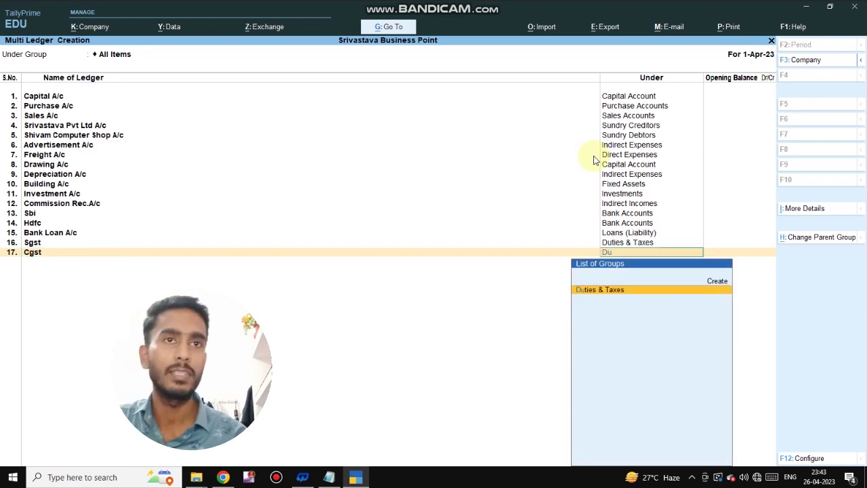
{"action": "key", "text": "Return"}
{"action": "key", "text": "Return"}
- Enter the ledger Igst and assign it to the Duties & Taxes group
{"action": "type", "text": "Igst"}
{"action": "key", "text": "Return"}
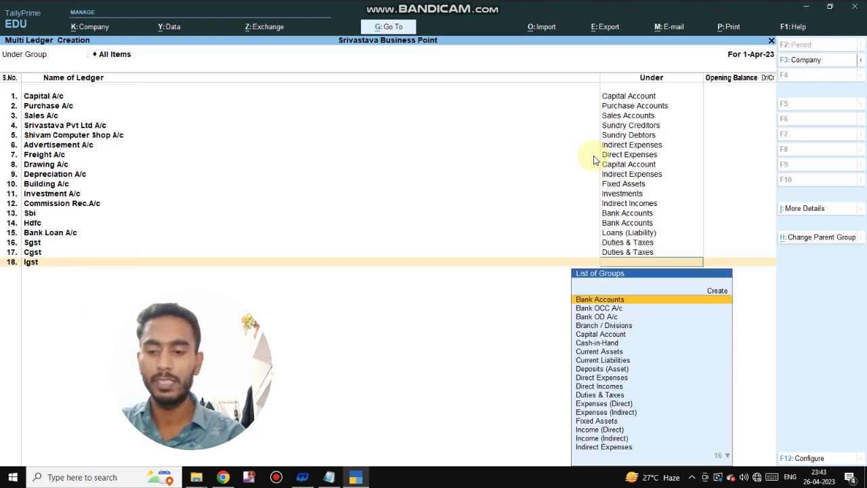
{"action": "type", "text": "Du"}
{"action": "key", "text": "Return"}
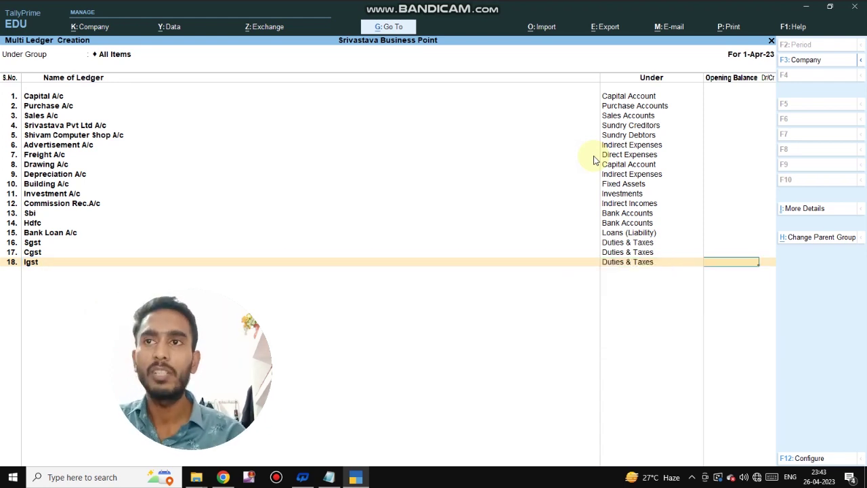
- Enter the ledger Service Tax in the next row and assign it to the Duties & Taxes group
{"action": "key", "text": "Return"}
{"action": "type", "text": "Service tax"}
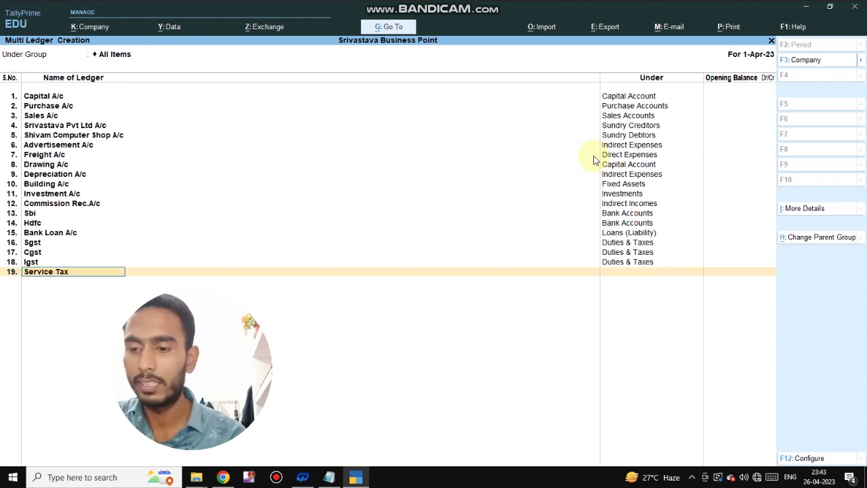
{"action": "key", "text": "Return"}
{"action": "type", "text": "du"}
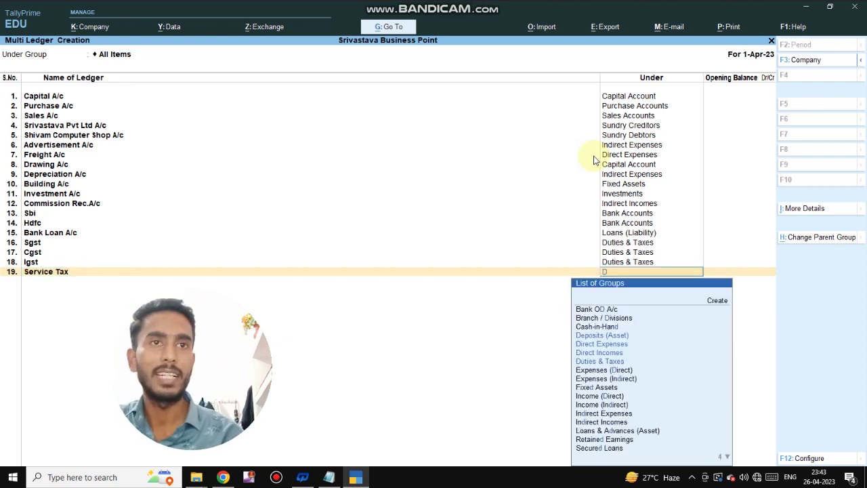
{"action": "key", "text": "Return"}
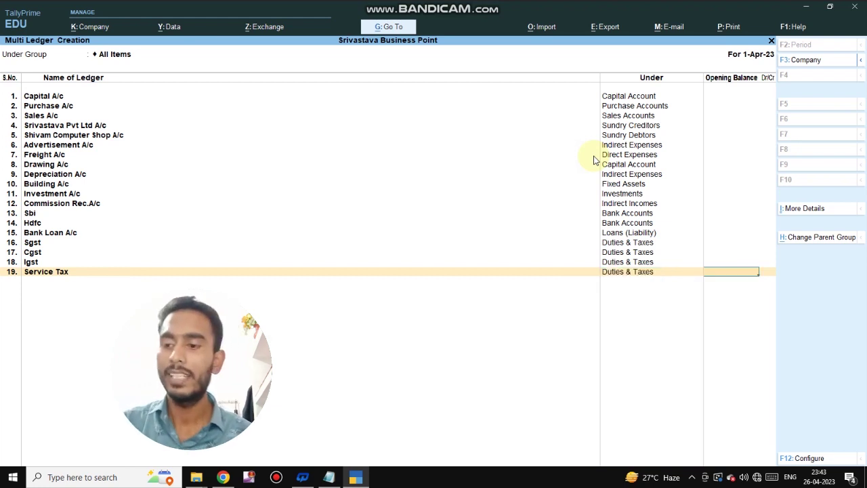
- Enter the ledger Vat in the following row and assign it to the Duties & Taxes group
{"action": "key", "text": "Return"}
{"action": "type", "text": "Vat"}
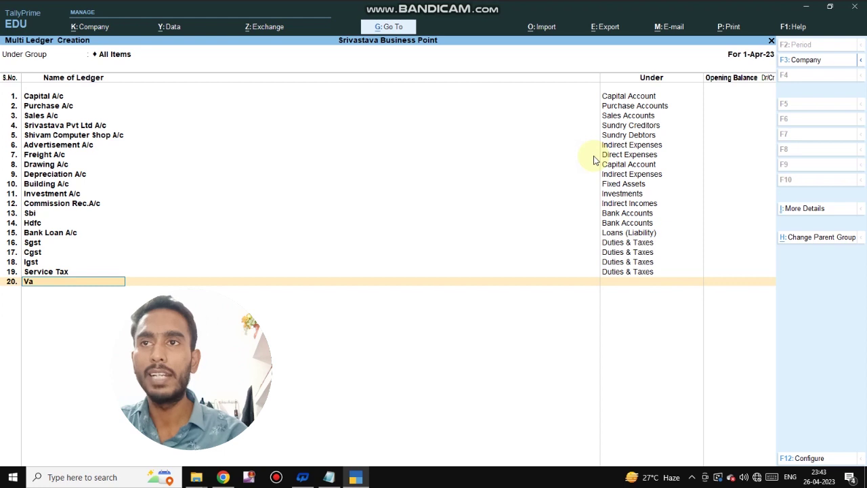
{"action": "key", "text": "Return"}
{"action": "type", "text": "Du"}
{"action": "key", "text": "Return"}
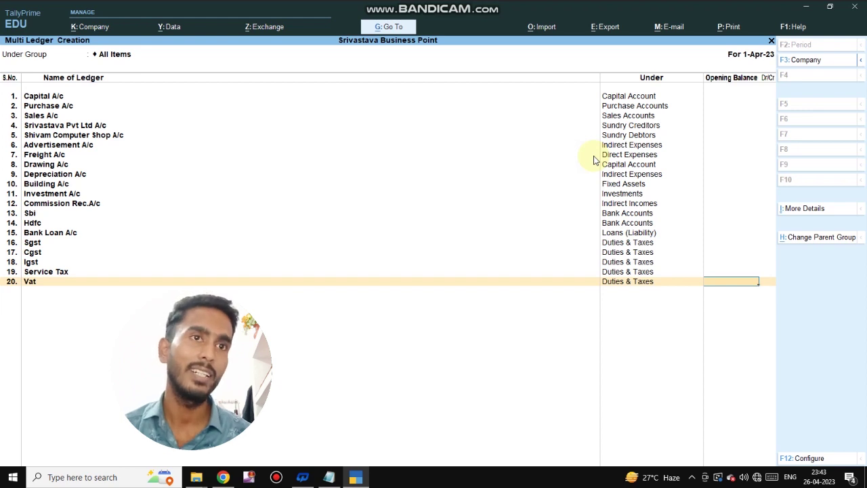
- Save all the entered ledgers with Vat's opening balance blank and return to the Gateway of Tally
{"action": "key", "text": "Return"}
{"action": "key", "text": "Return"}
{"action": "key", "text": "Return"}
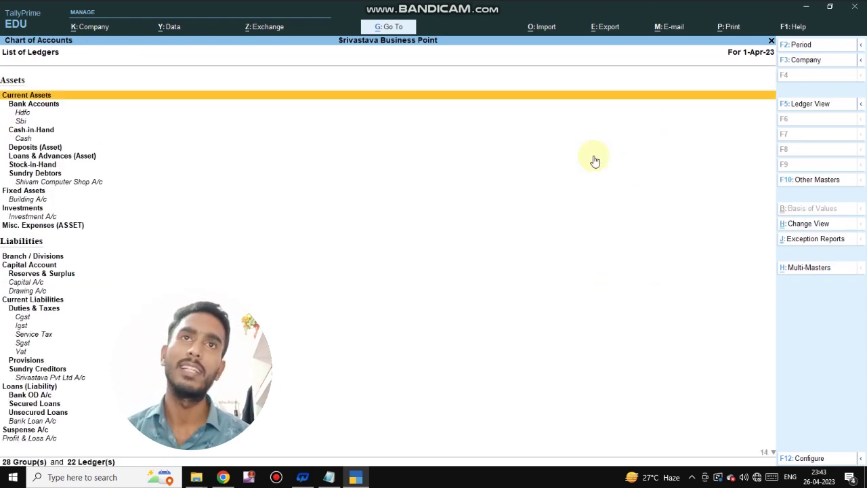
{"action": "key", "text": "Escape"}
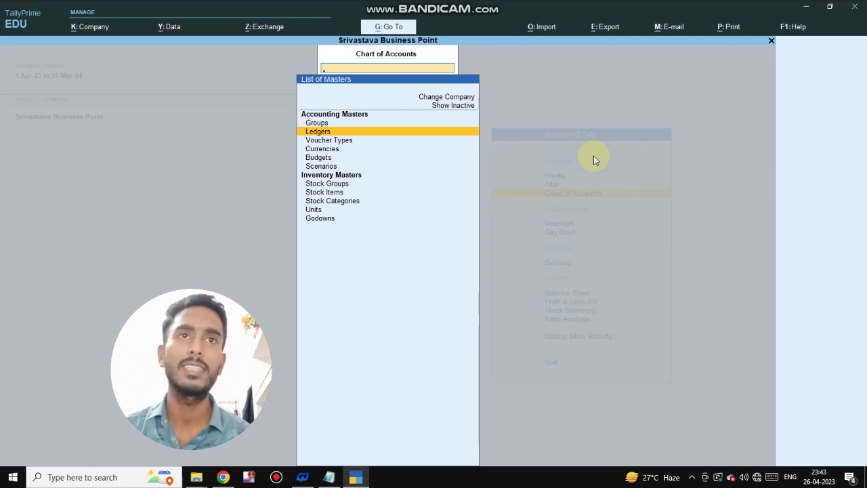
{"action": "key", "text": "Escape"}
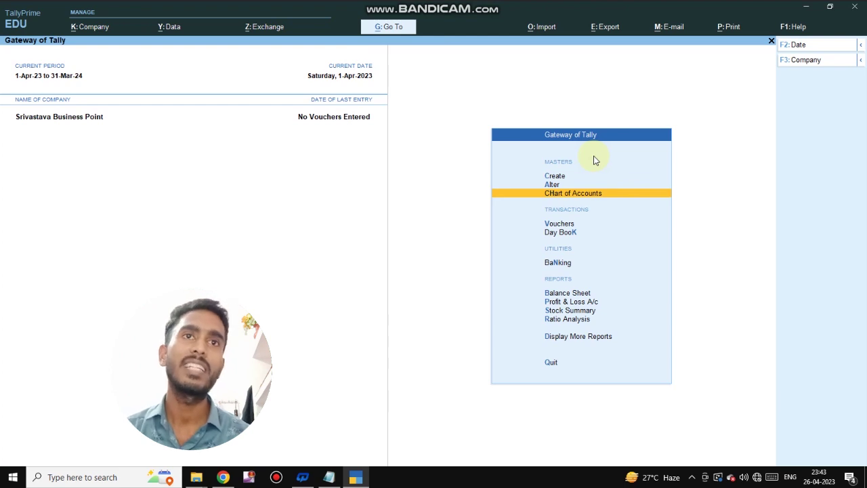
- Open the ledger Advertisement A/c for alteration and delete it
{"action": "key", "text": "Up"}
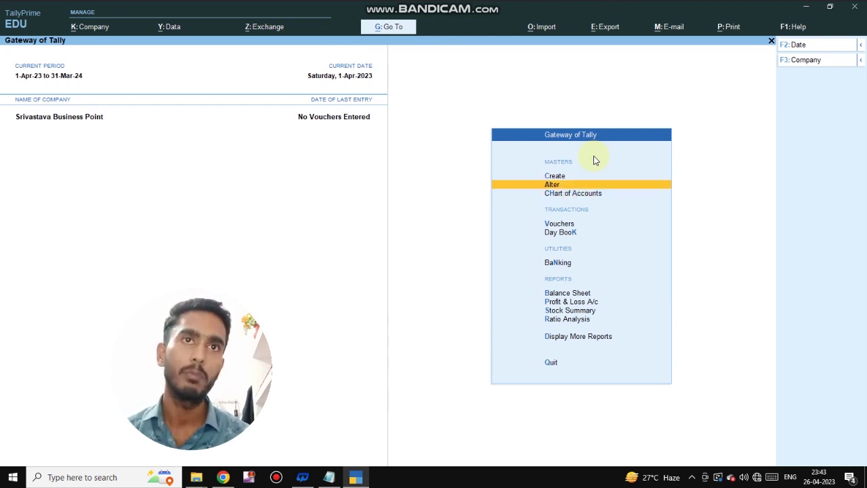
{"action": "key", "text": "Return"}
{"action": "key", "text": "Down"}
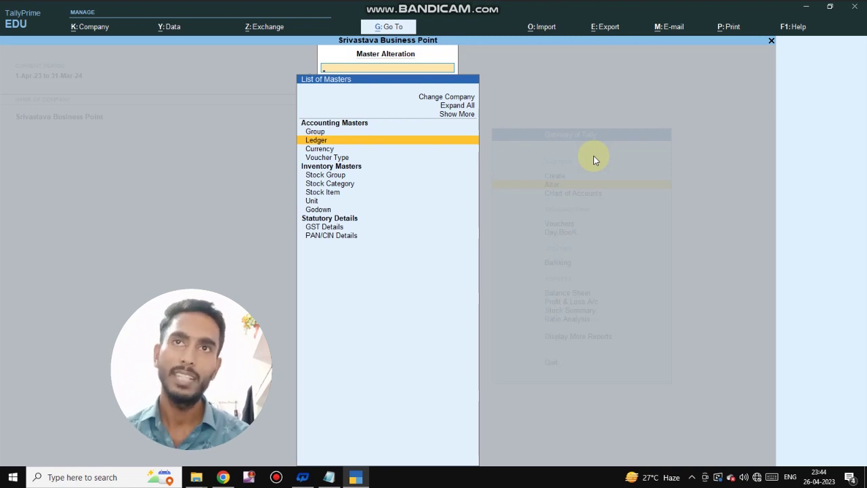
{"action": "key", "text": "Return"}
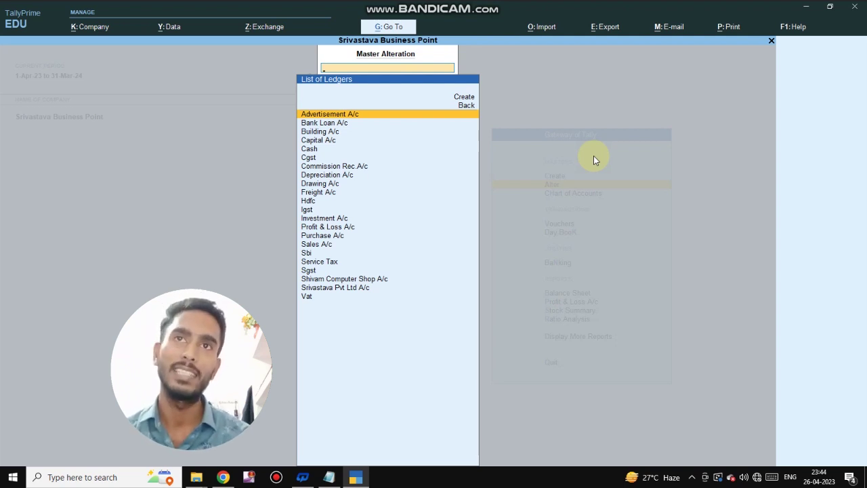
{"action": "key", "text": "Return"}
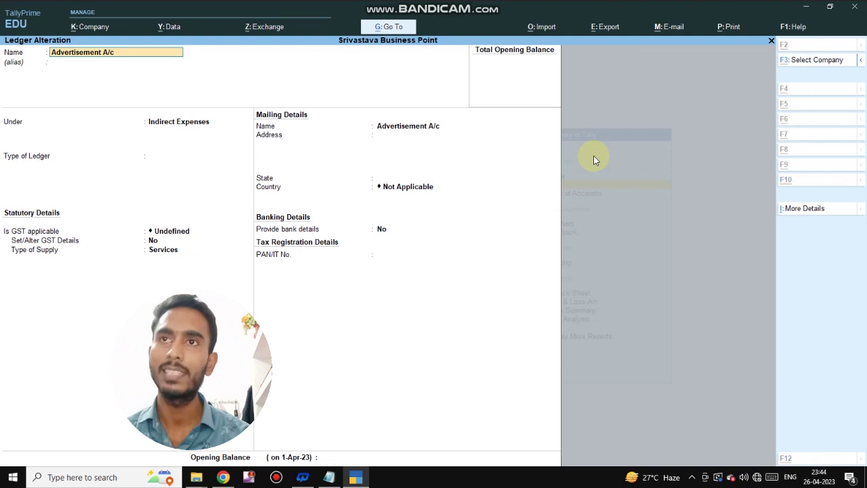
{"action": "key", "text": "alt+d"}
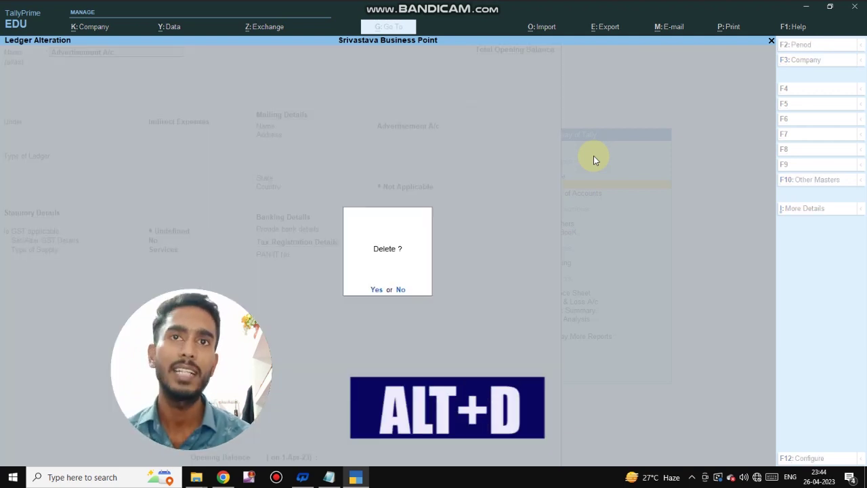
{"action": "key", "text": "y"}
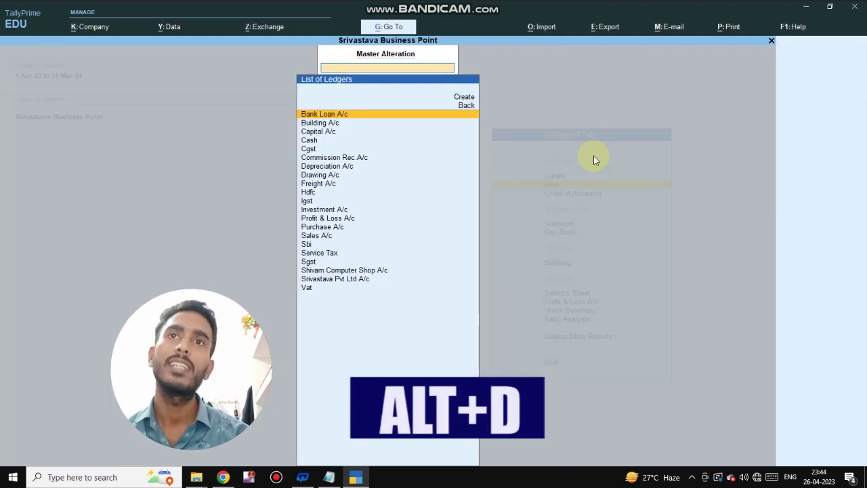
- Delete the ledgers Bank Loan A/c and Building A/c through ledger alteration
{"action": "key", "text": "Return"}
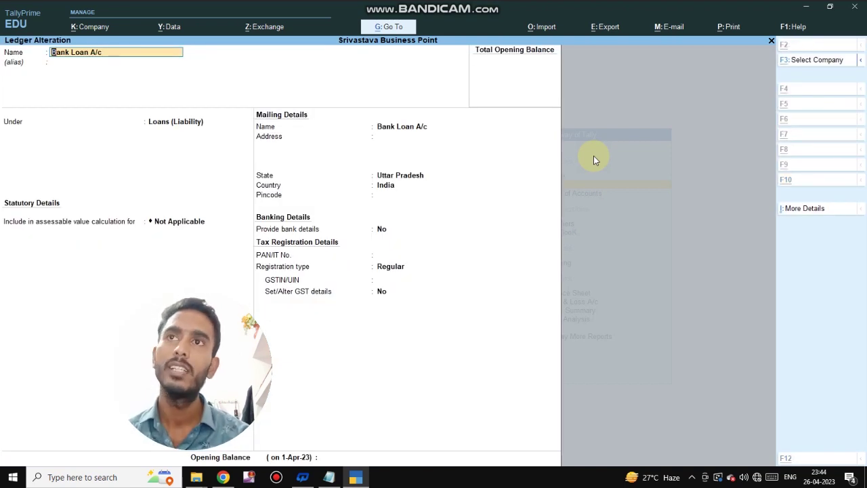
{"action": "key", "text": "alt+d"}
{"action": "key", "text": "y"}
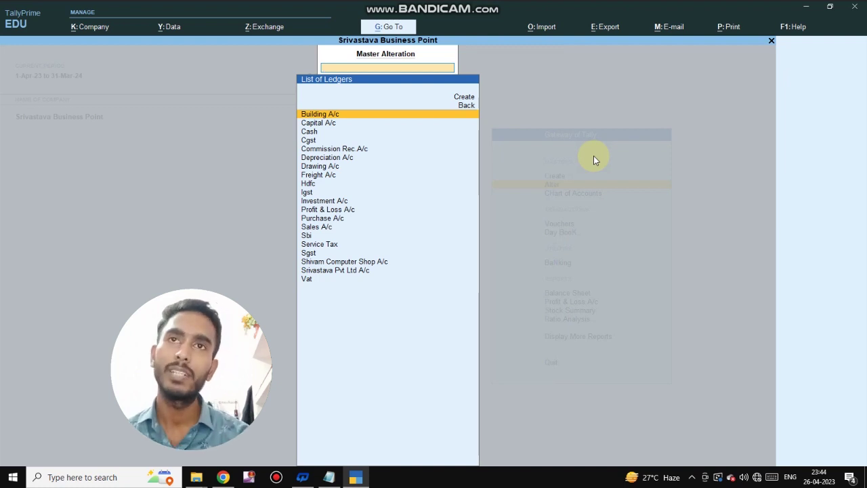
{"action": "key", "text": "Return"}
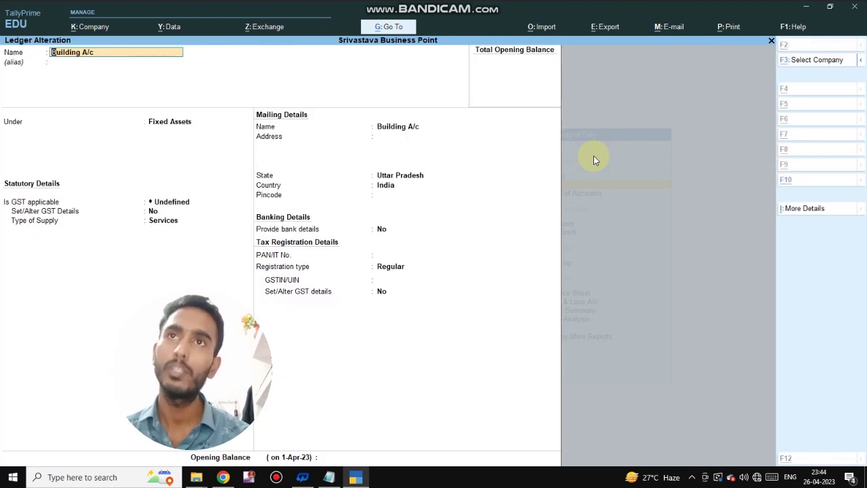
{"action": "key", "text": "alt+d"}
{"action": "key", "text": "y"}
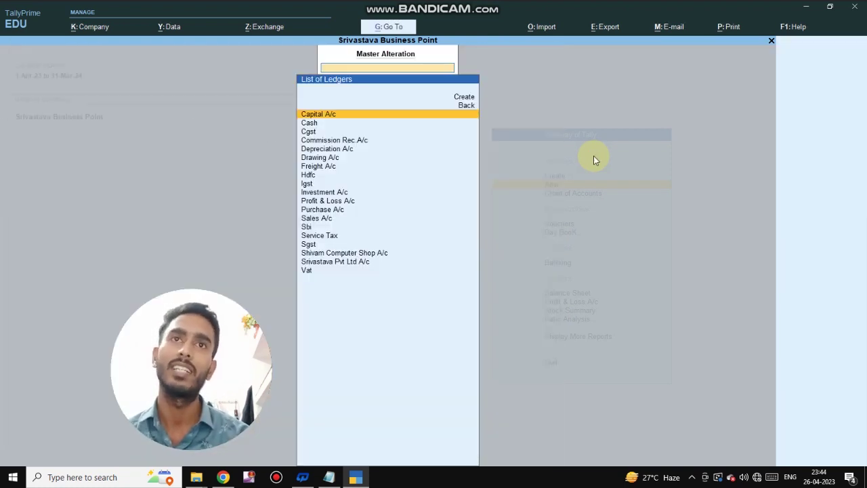
- Leave the ledger list, reopen ledger alteration from the Gateway of Tally and open Commission Rec.A/c
{"action": "key", "text": "Escape"}
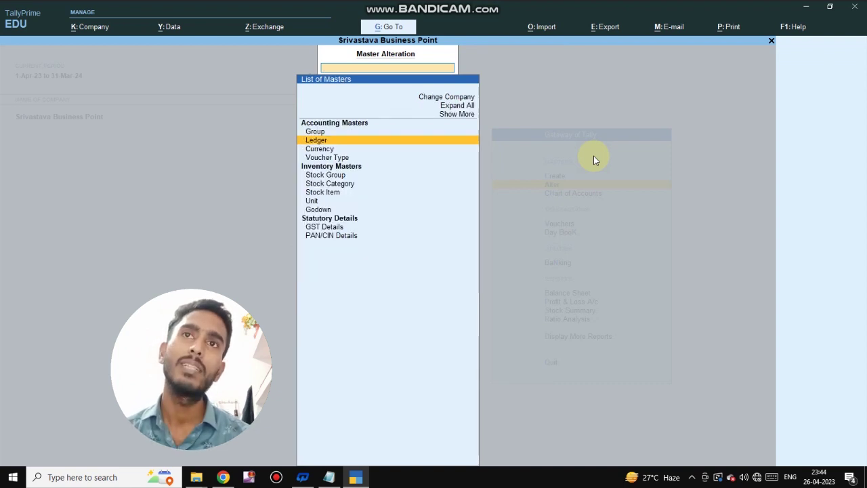
{"action": "key", "text": "Escape"}
{"action": "key", "text": "Return"}
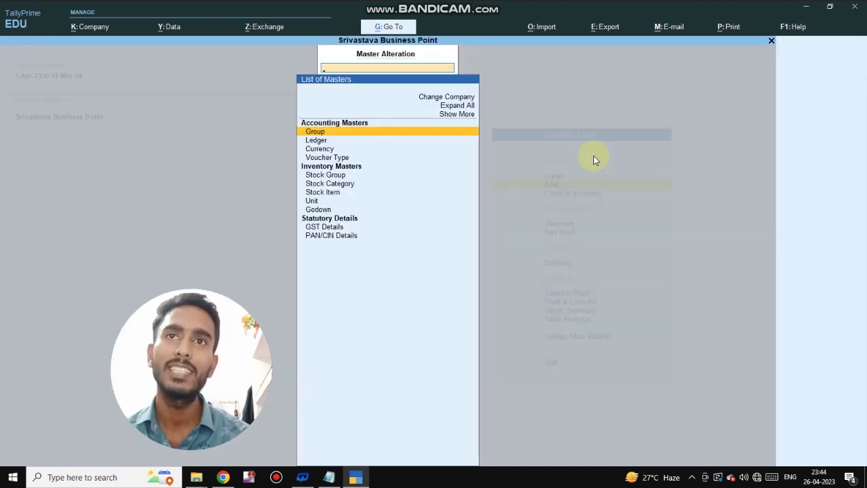
{"action": "key", "text": "Down"}
{"action": "key", "text": "Return"}
{"action": "key", "text": "Down"}
{"action": "key", "text": "Down"}
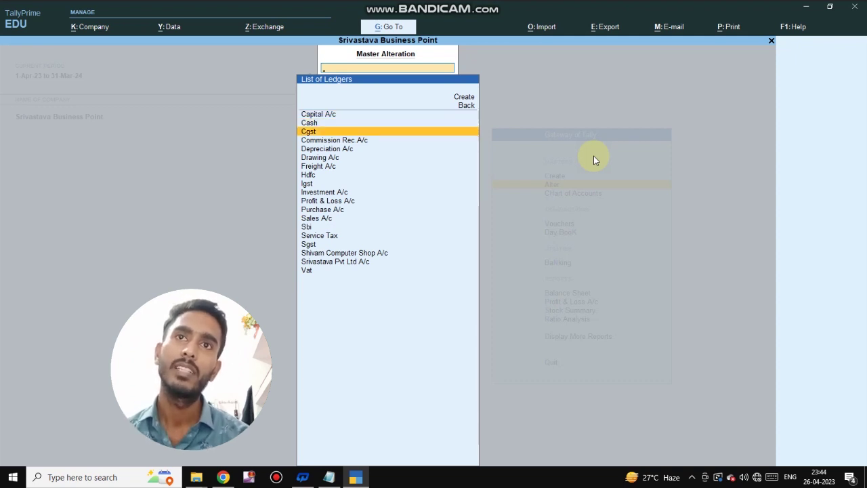
{"action": "key", "text": "Down"}
{"action": "key", "text": "Return"}
- Set the type of ledger for Commission Rec.A/c to Not Applicable and keep the remaining details up to the opening balance
{"action": "key", "text": "Return"}
{"action": "key", "text": "Return"}
{"action": "key", "text": "Return"}
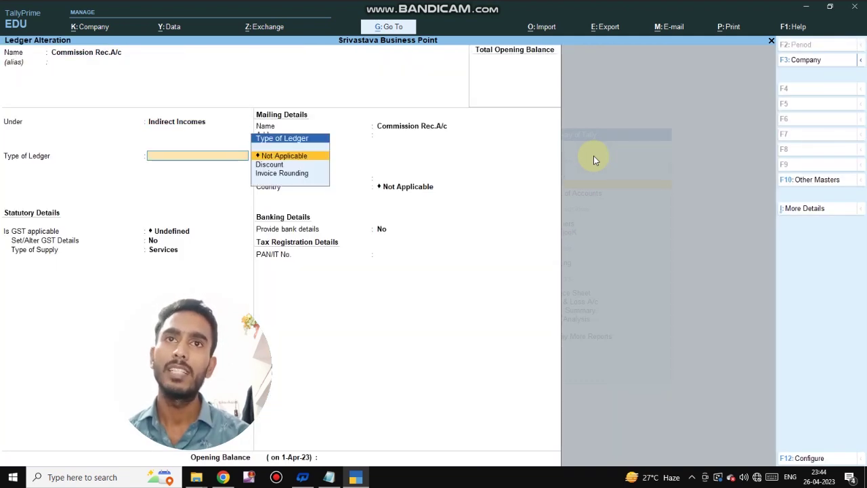
{"action": "key", "text": "Return"}
{"action": "key", "text": "Return"}
{"action": "key", "text": "Return"}
{"action": "key", "text": "Return"}
{"action": "key", "text": "Return"}
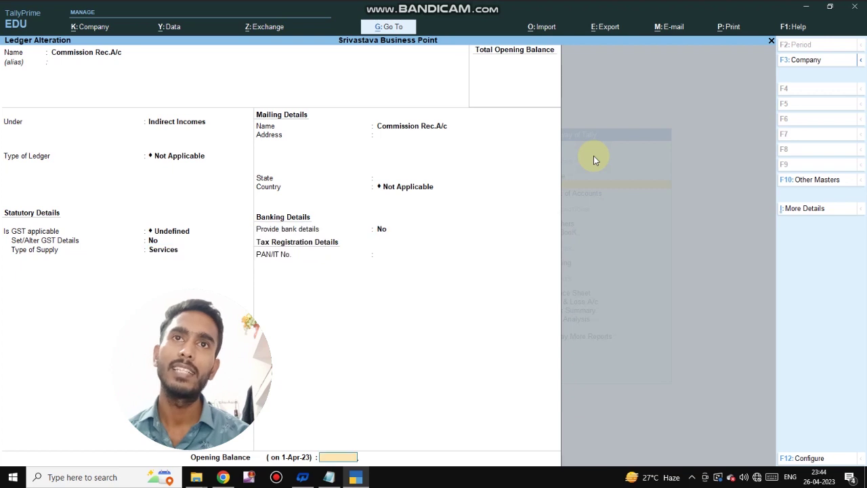
- Return to the banking details of Commission Rec.A/c and set Provide bank details to Yes
{"action": "key", "text": "Escape"}
{"action": "key", "text": "BackSpace"}
{"action": "key", "text": "BackSpace"}
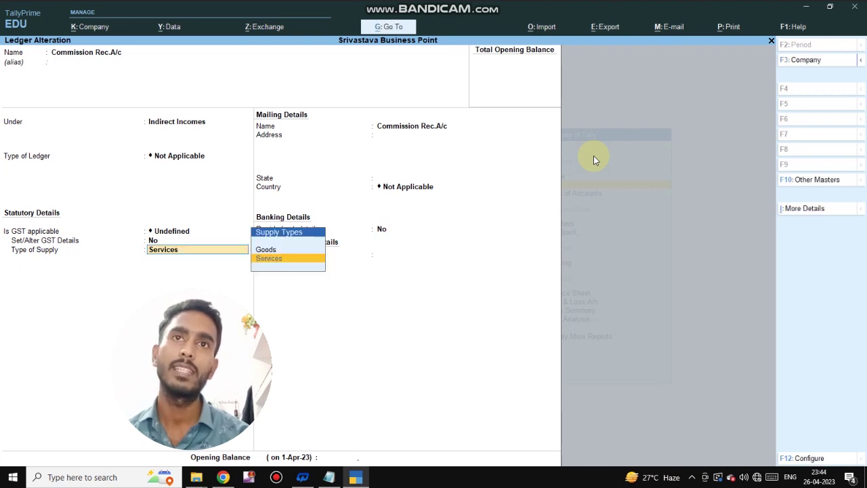
{"action": "key", "text": "Return"}
{"action": "key", "text": "Return"}
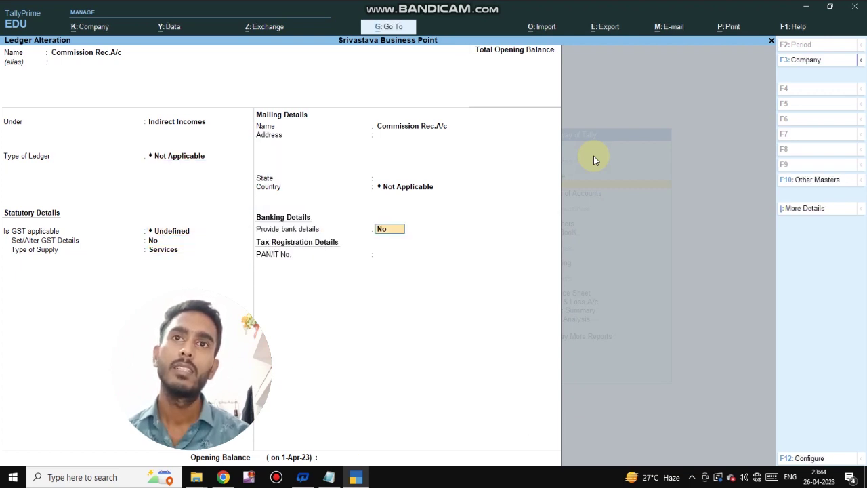
{"action": "type", "text": "yes"}
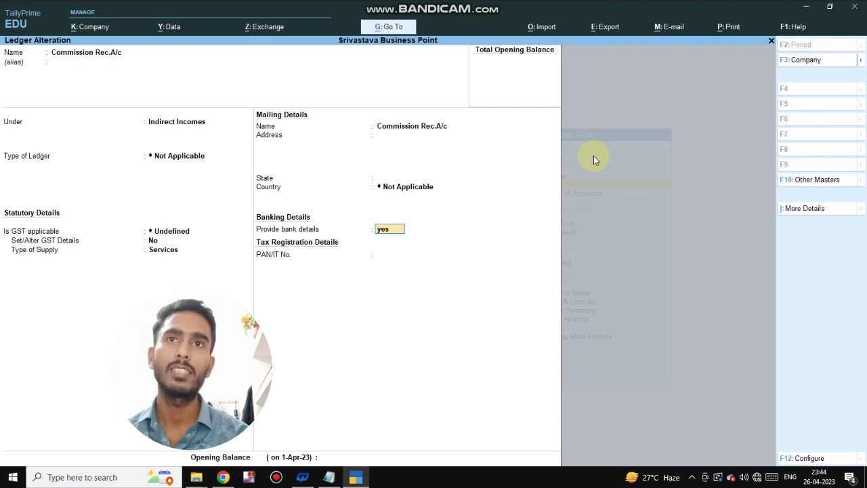
{"action": "key", "text": "Return"}
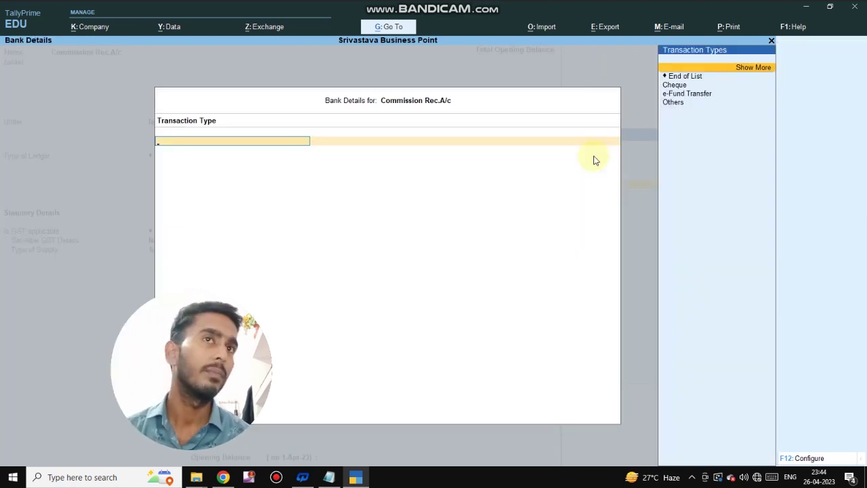
- Look through the transaction types offered in the bank details of Commission Rec.A/c without choosing one
{"action": "key", "text": "Down"}
{"action": "key", "text": "Down"}
{"action": "key", "text": "Down"}
{"action": "key", "text": "Down"}
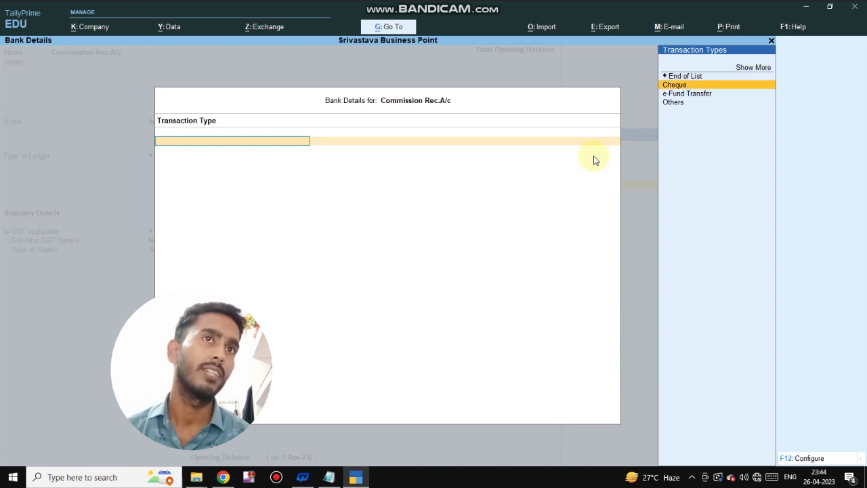
{"action": "key", "text": "Escape"}
{"action": "key", "text": "Return"}
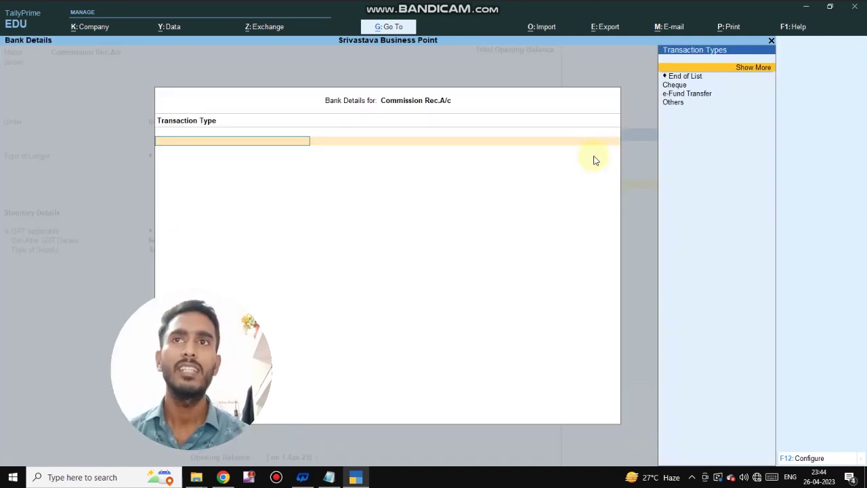
{"action": "key", "text": "Escape"}
- Set Provide bank details to No for Commission Rec.A/c and save the ledger
{"action": "key", "text": "BackSpace"}
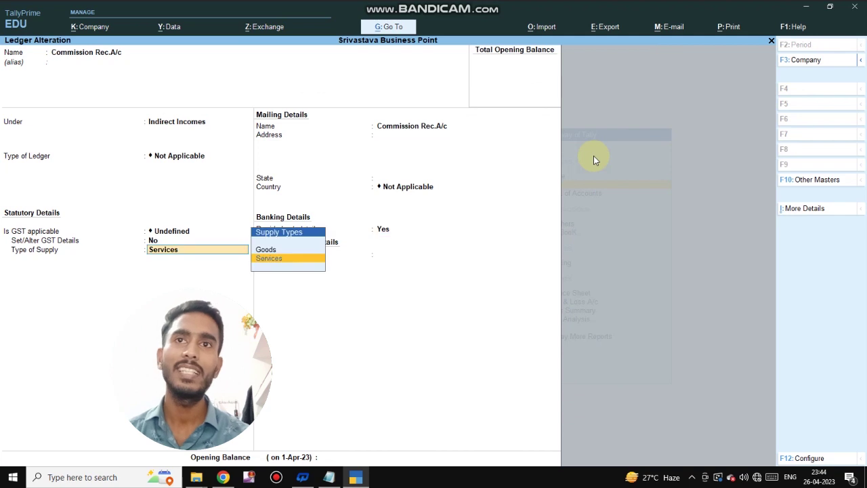
{"action": "key", "text": "BackSpace"}
{"action": "key", "text": "BackSpace"}
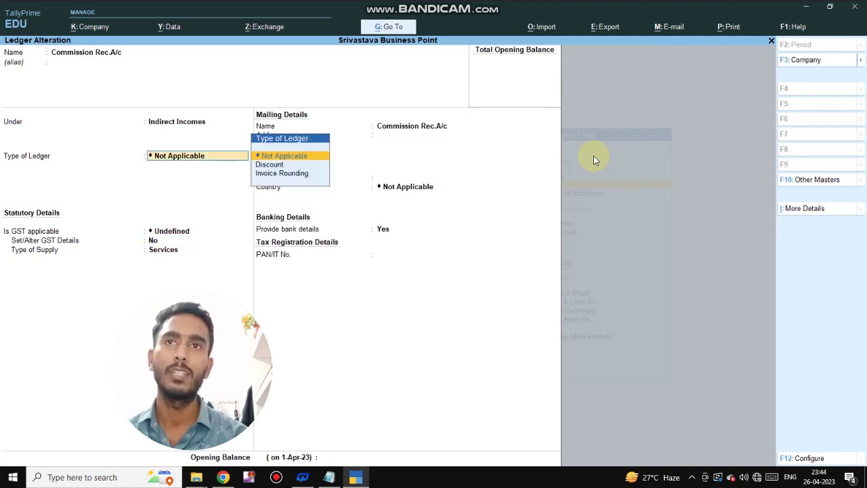
{"action": "key", "text": "Return"}
{"action": "key", "text": "Return"}
{"action": "key", "text": "Return"}
{"action": "type", "text": "n"}
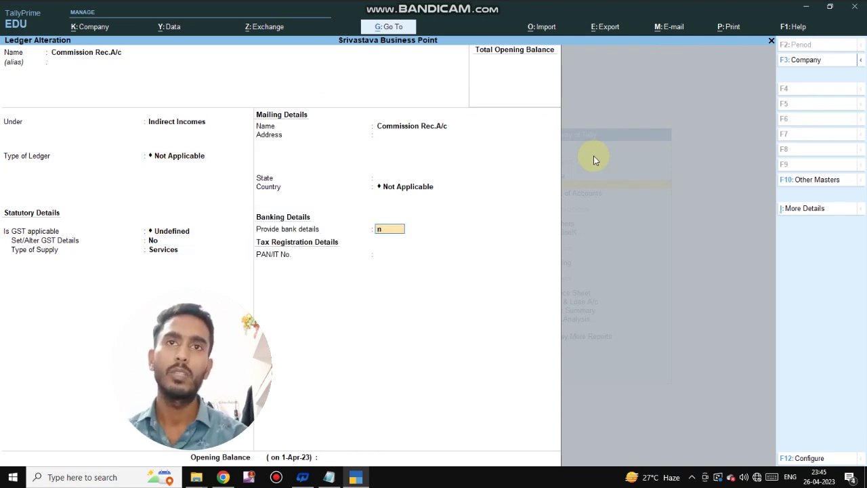
{"action": "key", "text": "Return"}
{"action": "key", "text": "Return"}
{"action": "key", "text": "Return"}
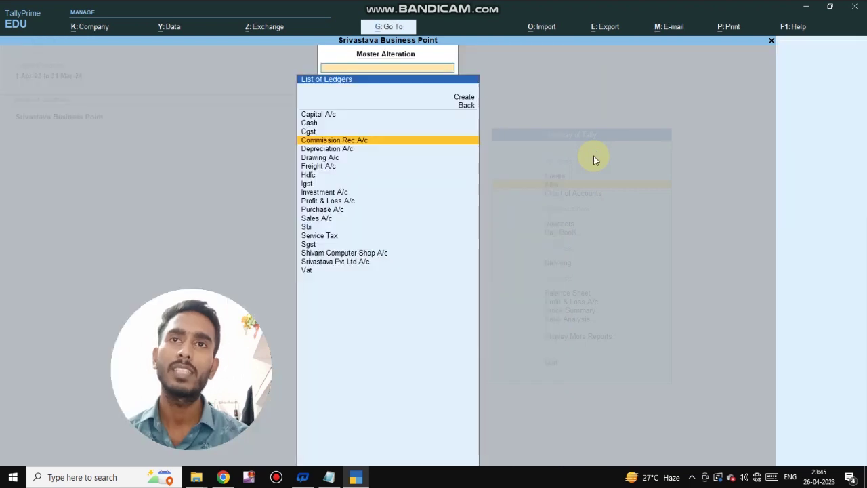
- Open the Shivam Computer Shop A/c ledger for alteration from the list of ledgers
{"action": "key", "text": "Down"}
{"action": "key", "text": "Down"}
{"action": "key", "text": "Down"}
{"action": "key", "text": "Down"}
{"action": "key", "text": "Down"}
{"action": "key", "text": "Down"}
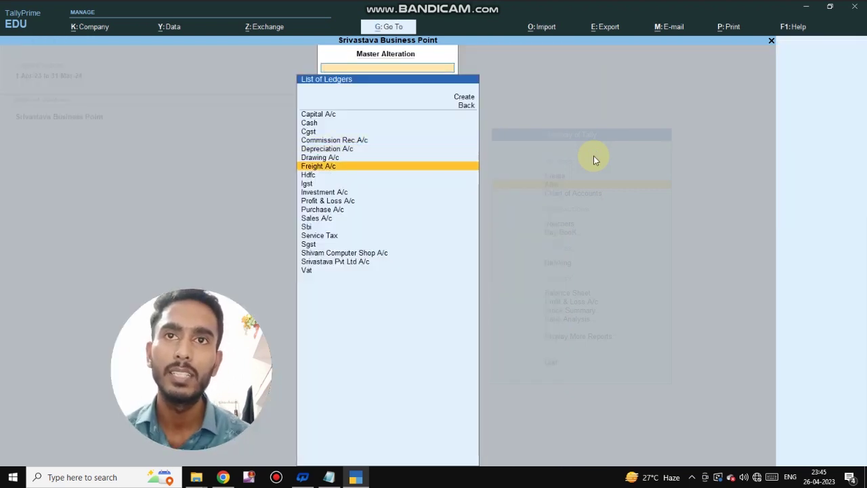
{"action": "key", "text": "Down"}
{"action": "key", "text": "Down"}
{"action": "key", "text": "Down"}
{"action": "key", "text": "Down"}
{"action": "key", "text": "Down"}
{"action": "key", "text": "Down"}
{"action": "key", "text": "Down"}
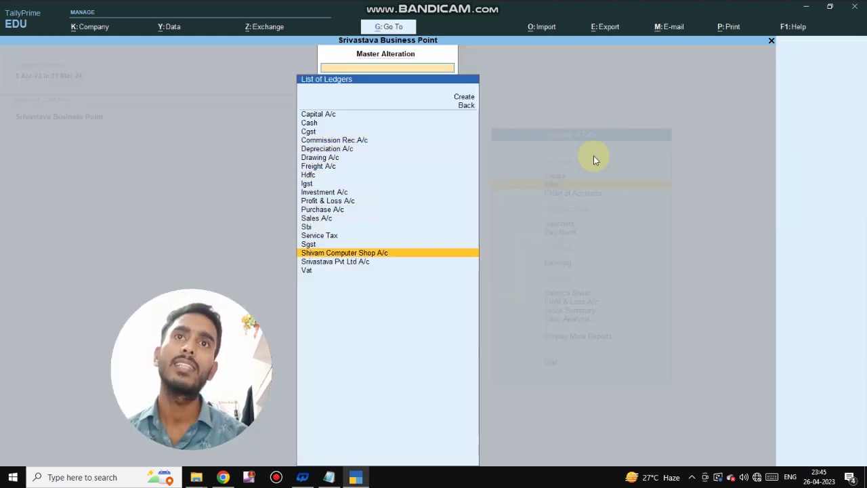
{"action": "key", "text": "Return"}
- Keep the name, group and bill-by-bill settings of Shivam Computer Shop A/c and enter its locality as the mailing address
{"action": "key", "text": "Return"}
{"action": "key", "text": "Return"}
{"action": "key", "text": "Return"}
{"action": "key", "text": "Return"}
{"action": "key", "text": "Return"}
{"action": "key", "text": "Return"}
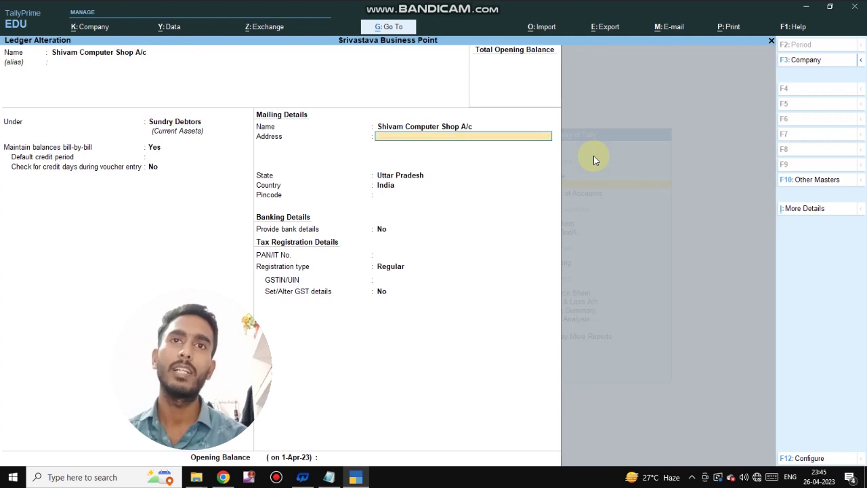
{"action": "key", "text": "BackSpace"}
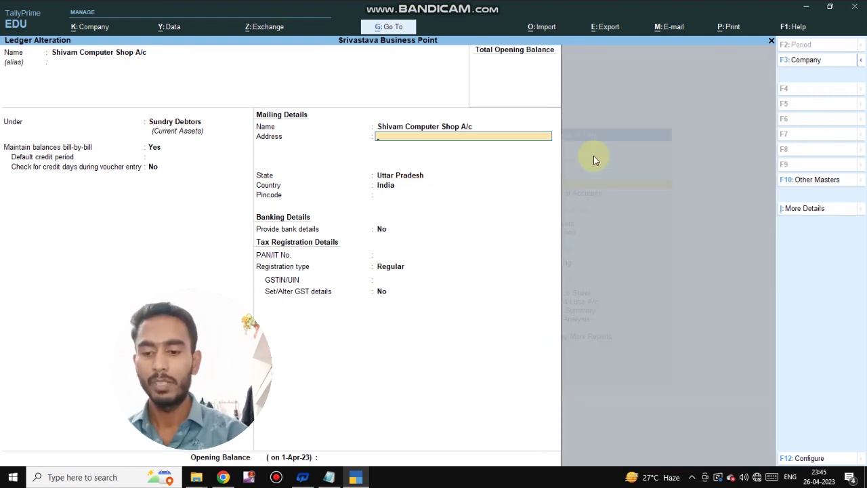
{"action": "type", "text": "Gom"}
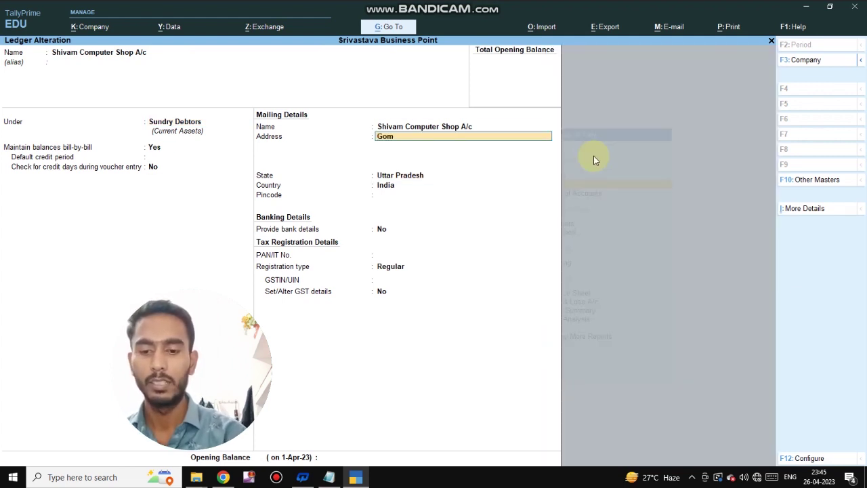
{"action": "type", "text": "tinagar"}
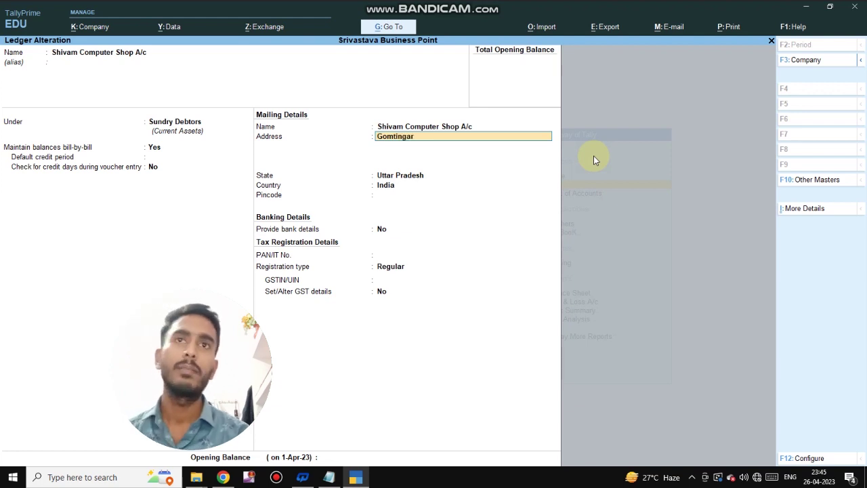
- Keep the remaining details of Shivam Computer Shop A/c, save the ledger and return to the Gateway of Tally
{"action": "key", "text": "Return"}
{"action": "key", "text": "Return"}
{"action": "key", "text": "Return"}
{"action": "key", "text": "Return"}
{"action": "key", "text": "Return"}
{"action": "key", "text": "Return"}
{"action": "key", "text": "Return"}
{"action": "key", "text": "Return"}
{"action": "key", "text": "Return"}
{"action": "key", "text": "Return"}
{"action": "key", "text": "Return"}
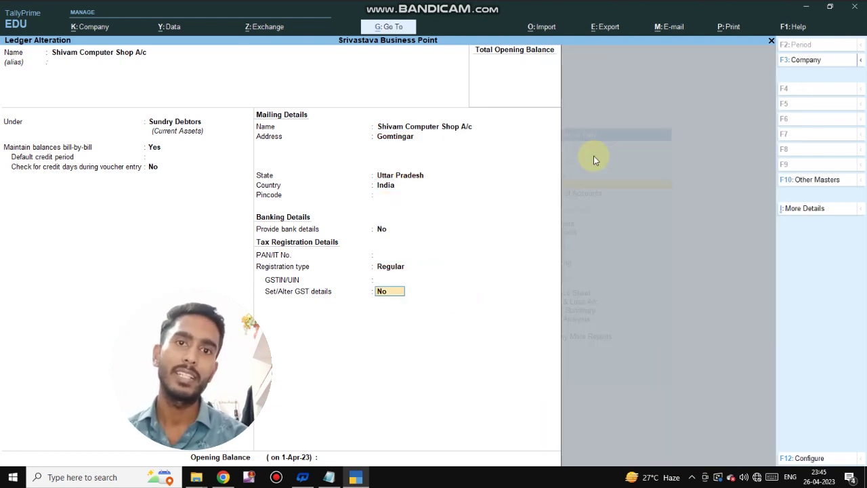
{"action": "key", "text": "Return"}
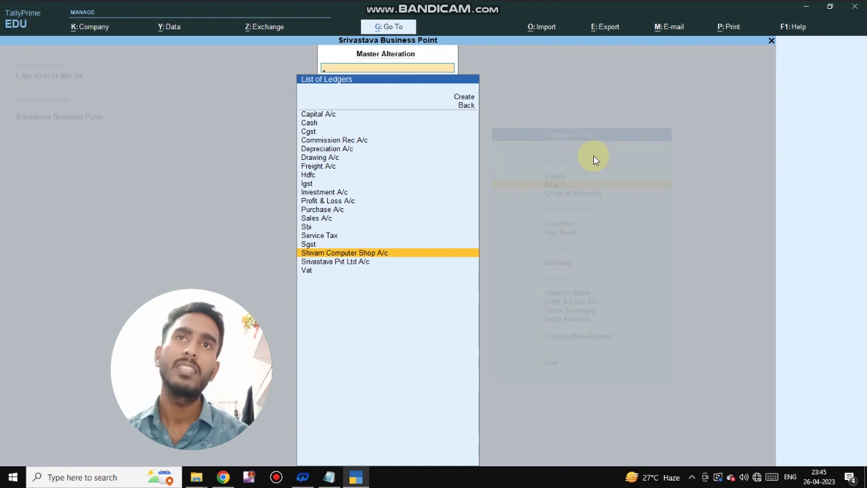
{"action": "key", "text": "Escape"}
{"action": "key", "text": "Escape"}
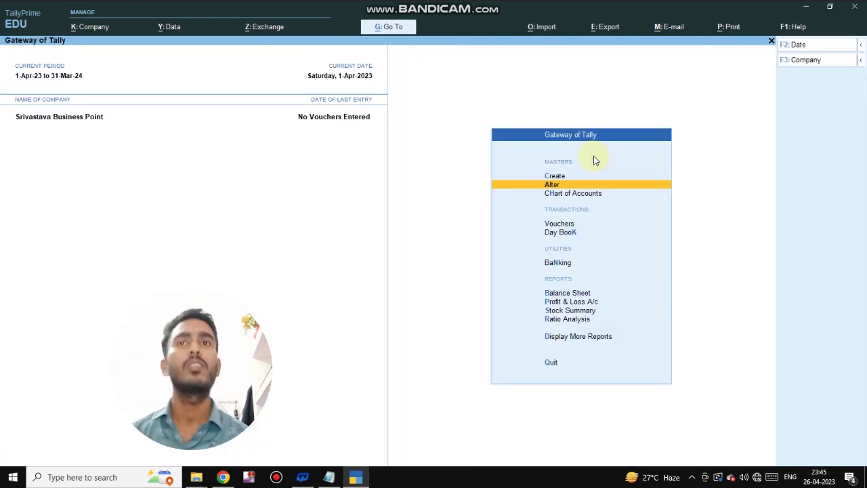